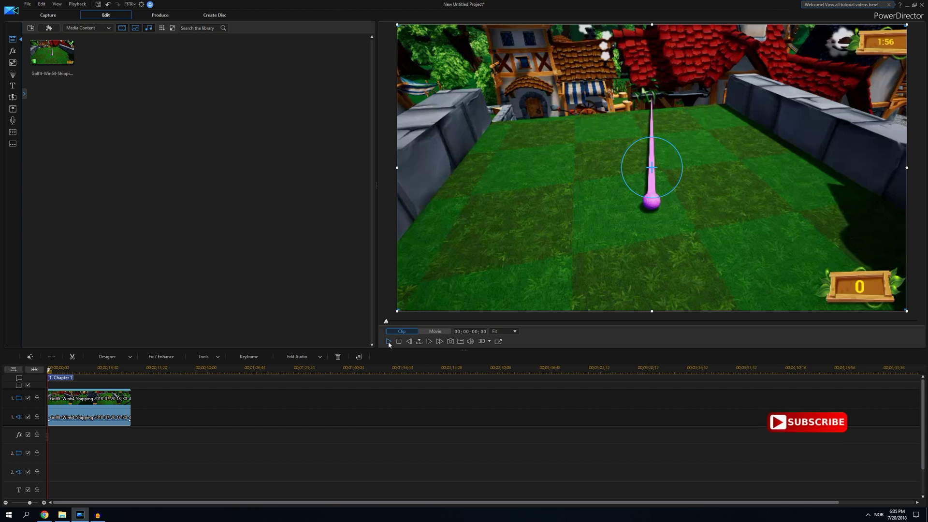
# - Play the golf gameplay clip to 00;00;08;12, where the first shot ends, and split it there
pyautogui.click(389, 342)
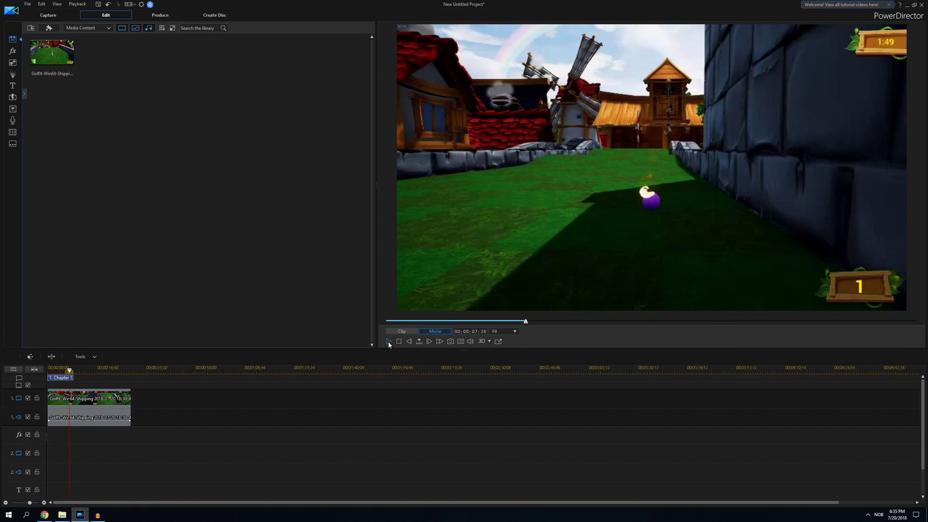
pyautogui.click(389, 343)
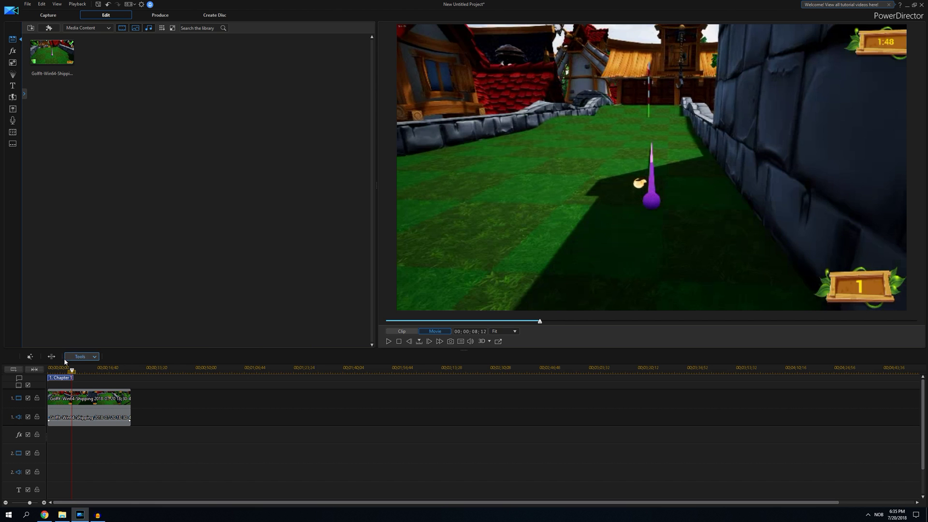
pyautogui.hotkey('ctrl', 't')
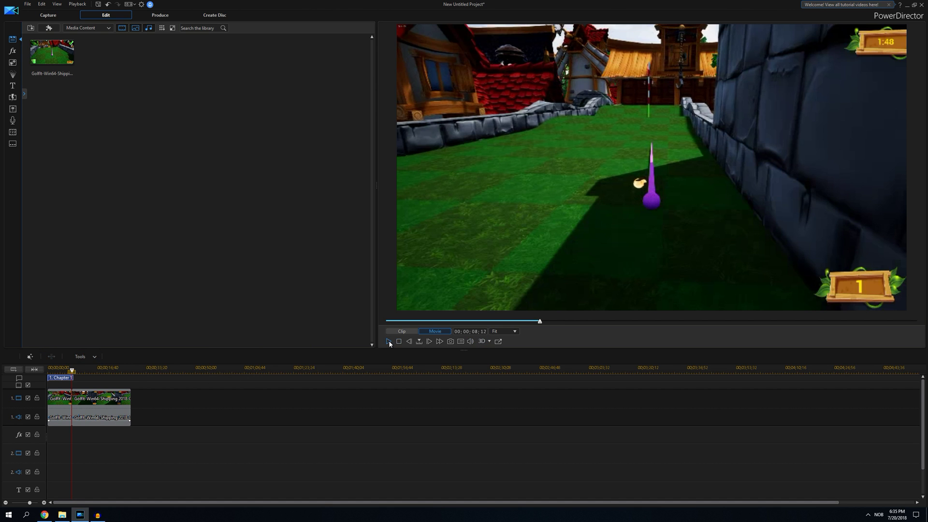
# - Play on through the second shot and split the gameplay clip at 00;00;14;14
pyautogui.click(389, 342)
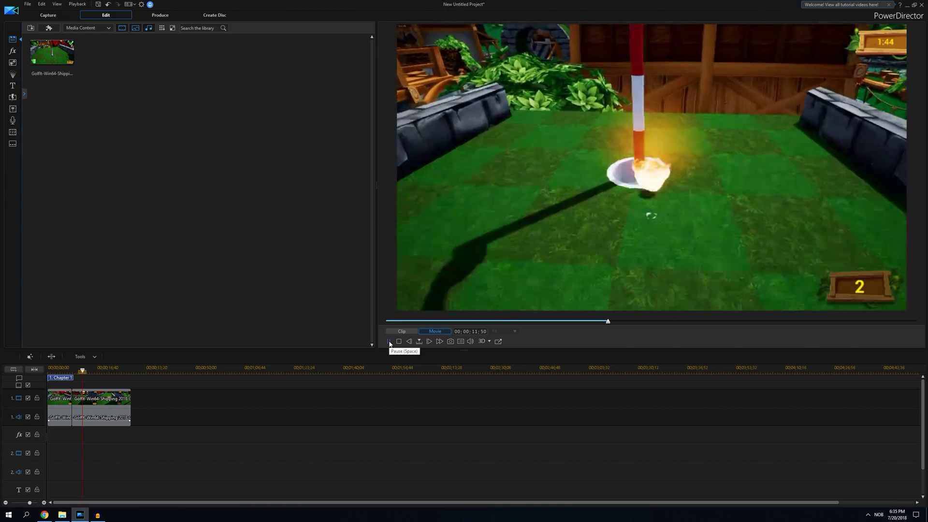
pyautogui.click(389, 342)
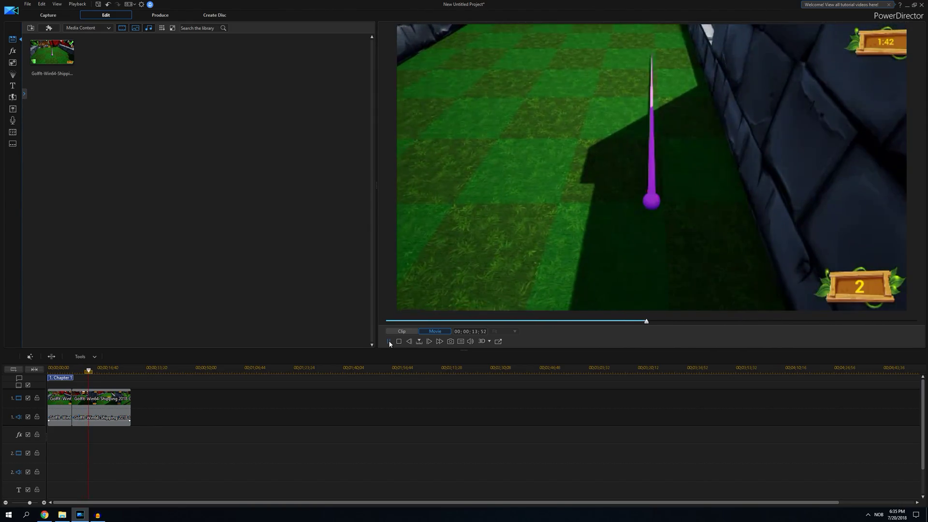
pyautogui.click(52, 356)
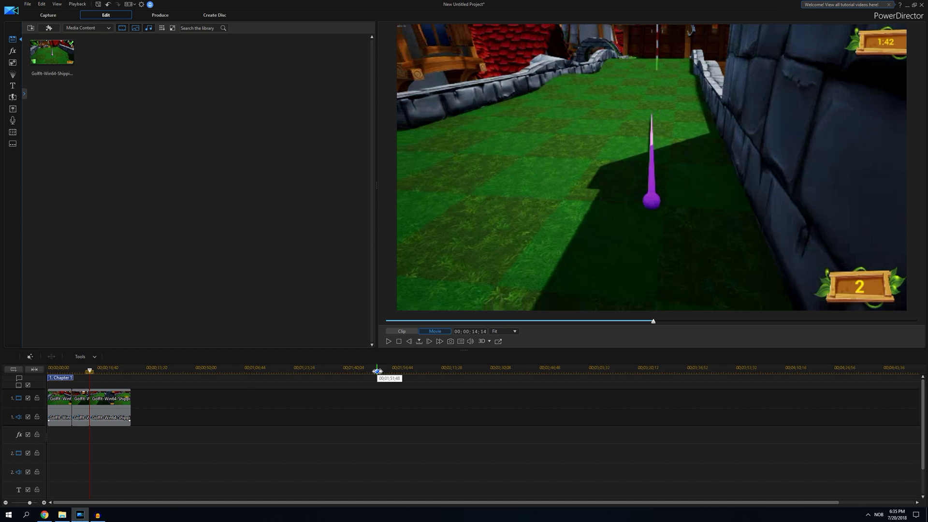
# - Split the clip at 00;00;24;08, when the ball is in the hole, and delete the footage after it
pyautogui.click(389, 341)
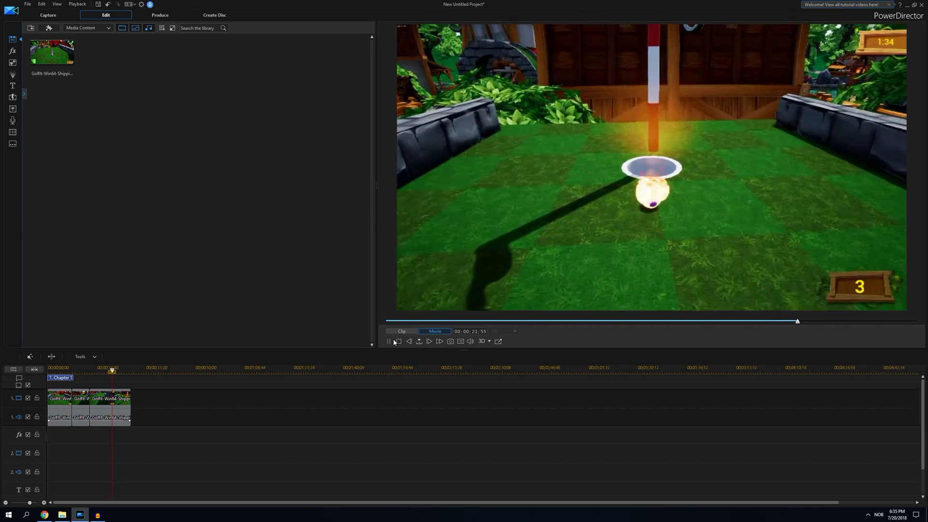
pyautogui.click(389, 341)
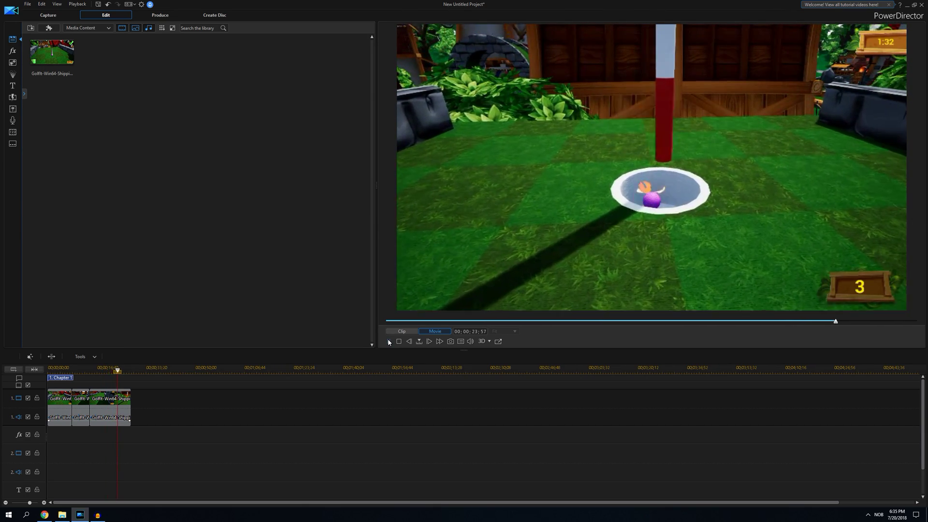
pyautogui.click(52, 357)
pyautogui.press('Delete')
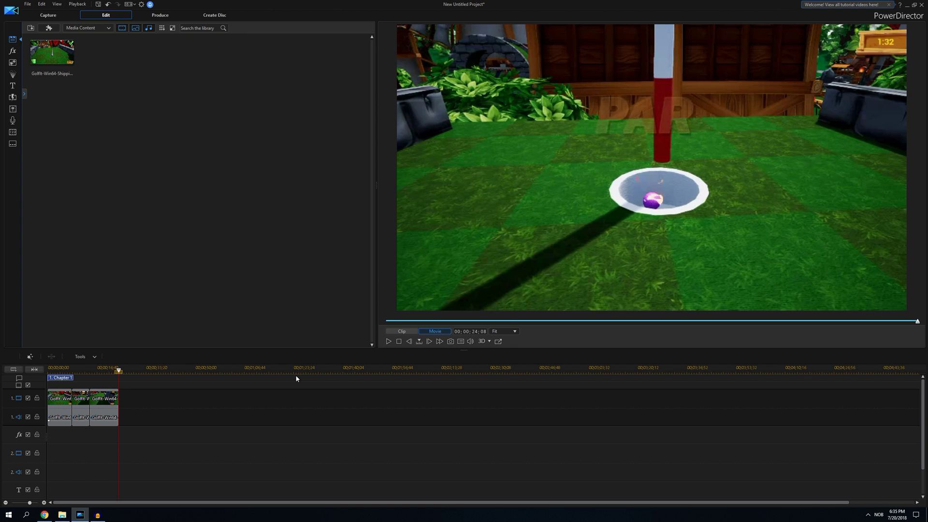
# - Open the first clip segment in Motion Tracker and shrink the selection box to fit over the purple golf ball
pyautogui.click(62, 411)
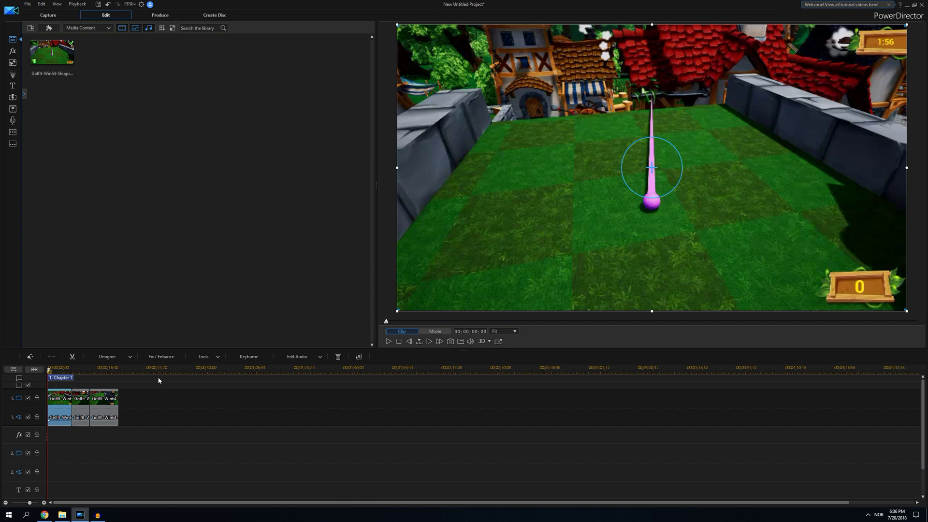
pyautogui.click(217, 358)
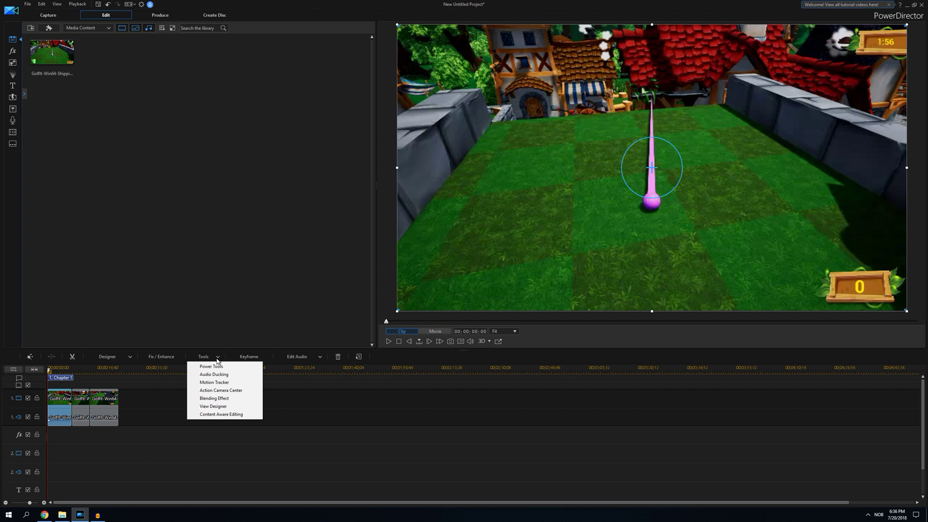
pyautogui.click(226, 382)
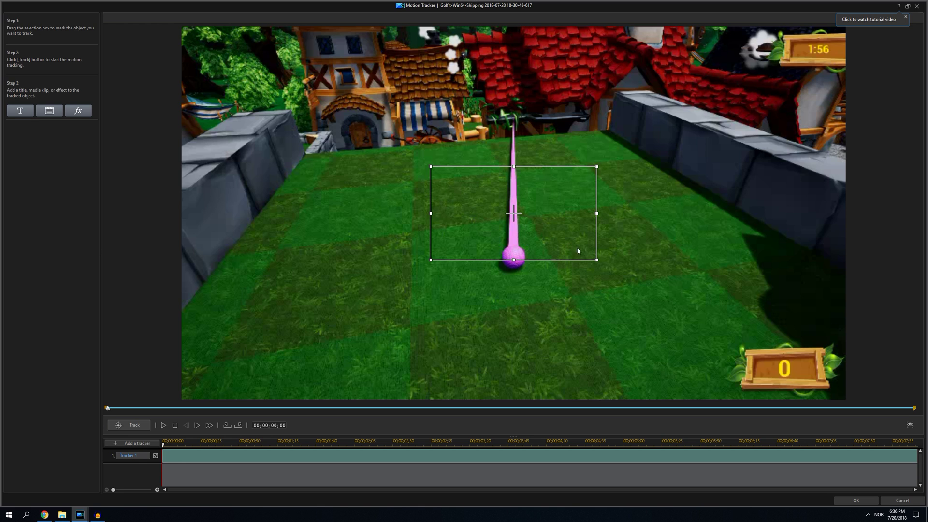
pyautogui.moveTo(598, 261); pyautogui.dragTo(523, 264)
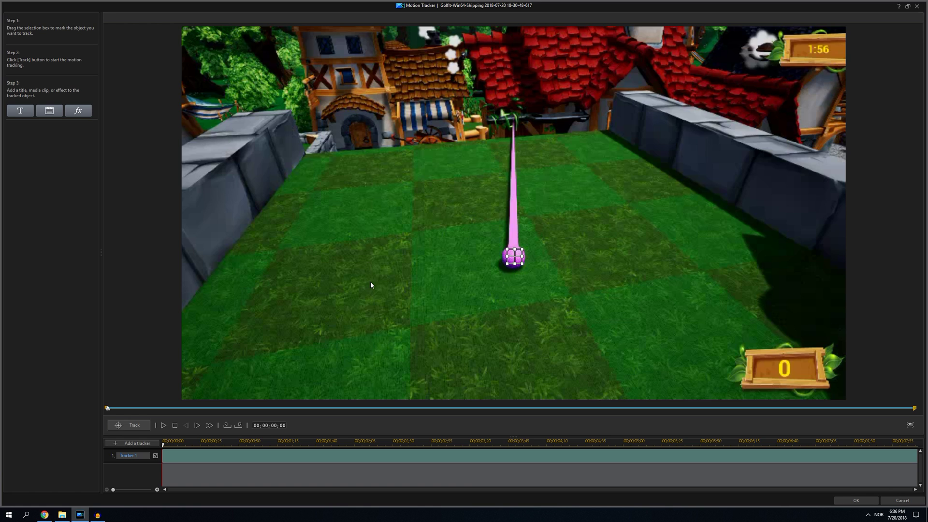
# - Track the ball, go back to 00;00;00;35 to re-centre the drifted box on it, and re-track up to 00;00;02;02
pyautogui.click(127, 424)
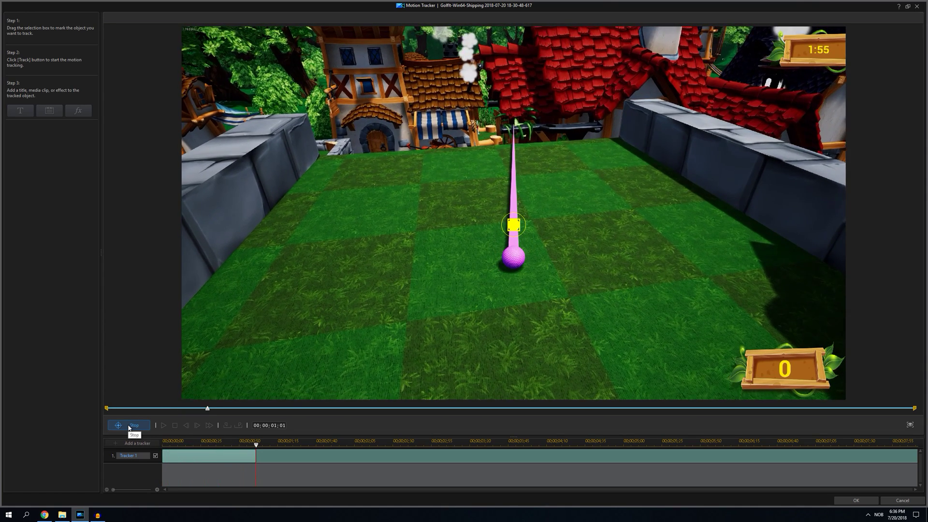
pyautogui.click(128, 425)
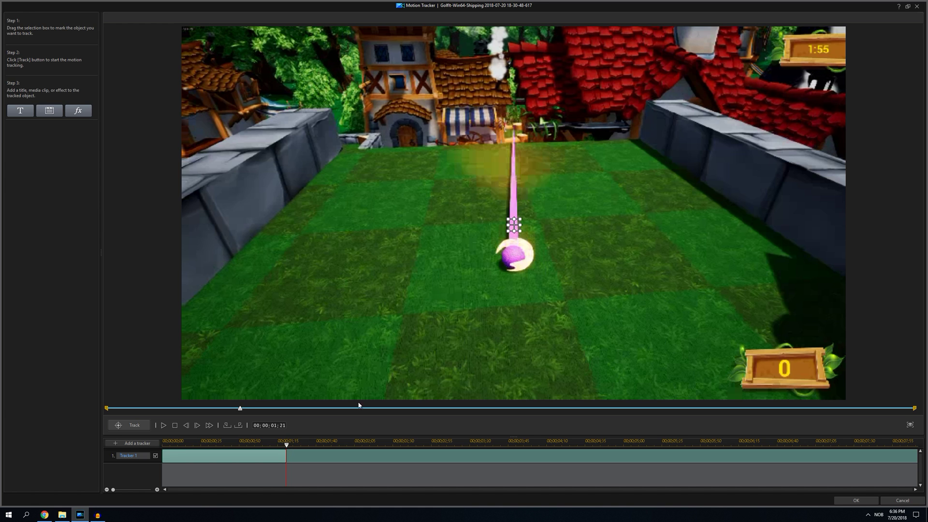
pyautogui.moveTo(288, 448); pyautogui.dragTo(216, 442)
pyautogui.moveTo(517, 245); pyautogui.dragTo(515, 256)
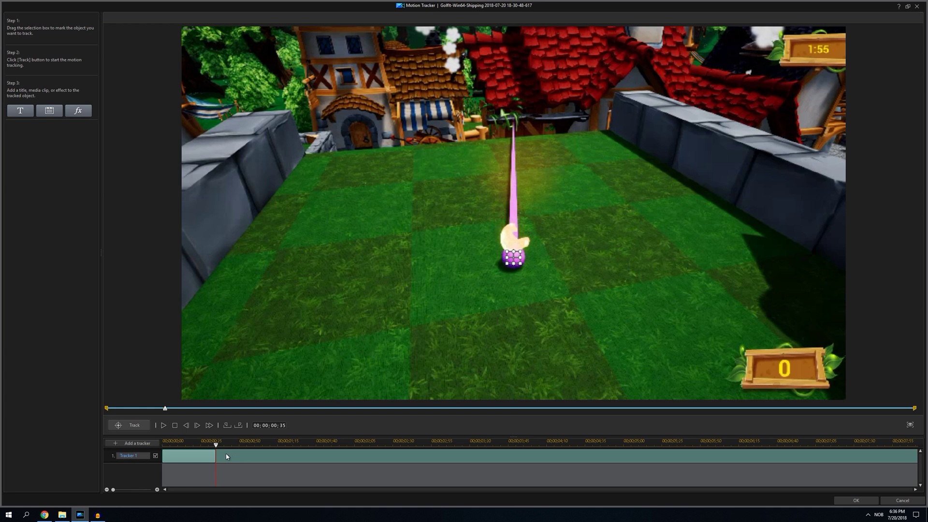
pyautogui.click(129, 427)
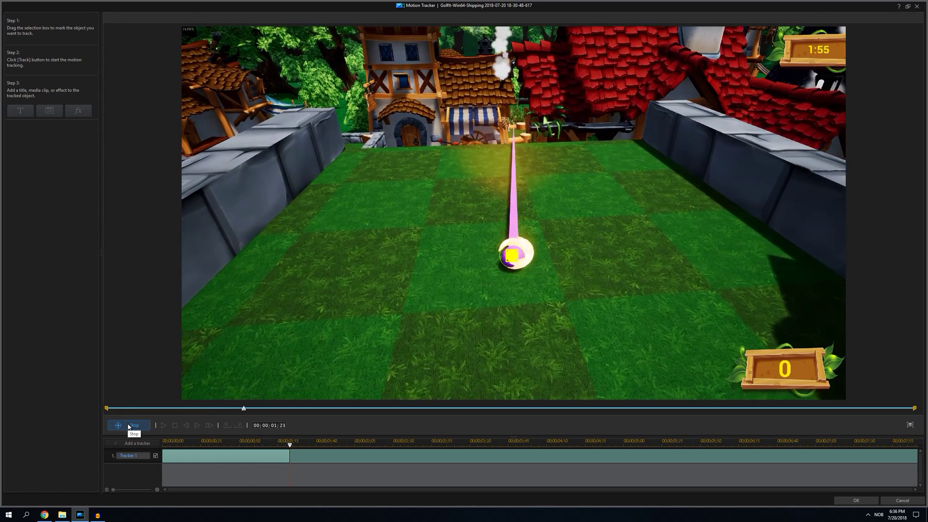
pyautogui.click(129, 427)
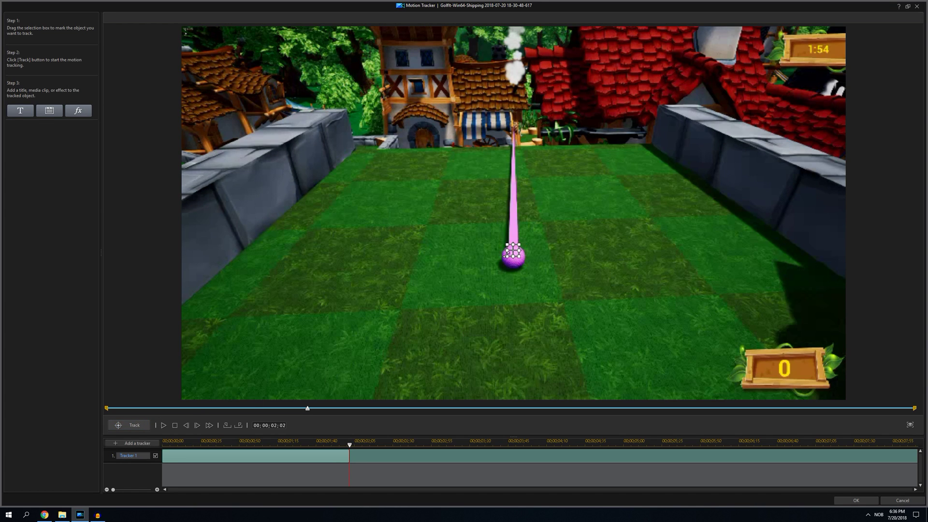
# - Re-centre the tracking box on the ball at 00;00;02;02 and 00;00;02;26, and extend the tracking to 00;00;03;03
pyautogui.moveTo(514, 248); pyautogui.dragTo(515, 255)
pyautogui.click(141, 424)
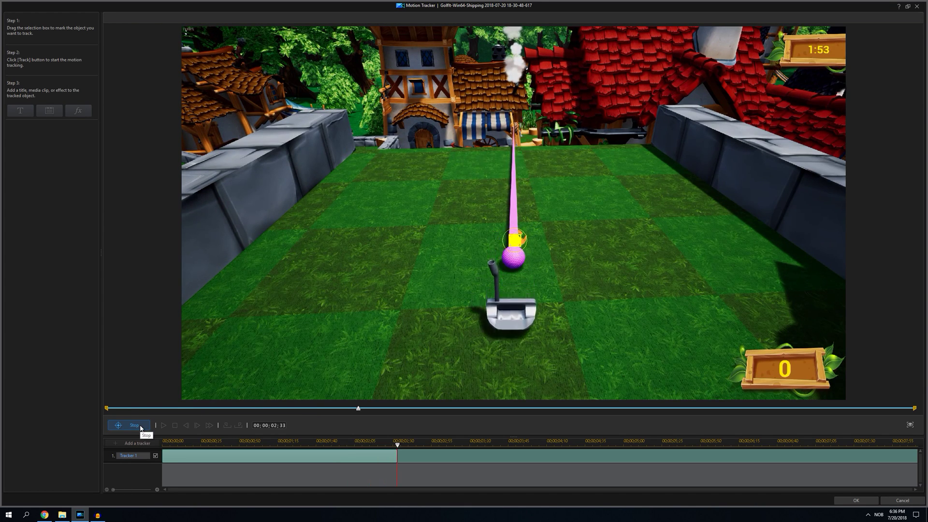
pyautogui.click(145, 427)
pyautogui.moveTo(425, 447); pyautogui.dragTo(388, 445)
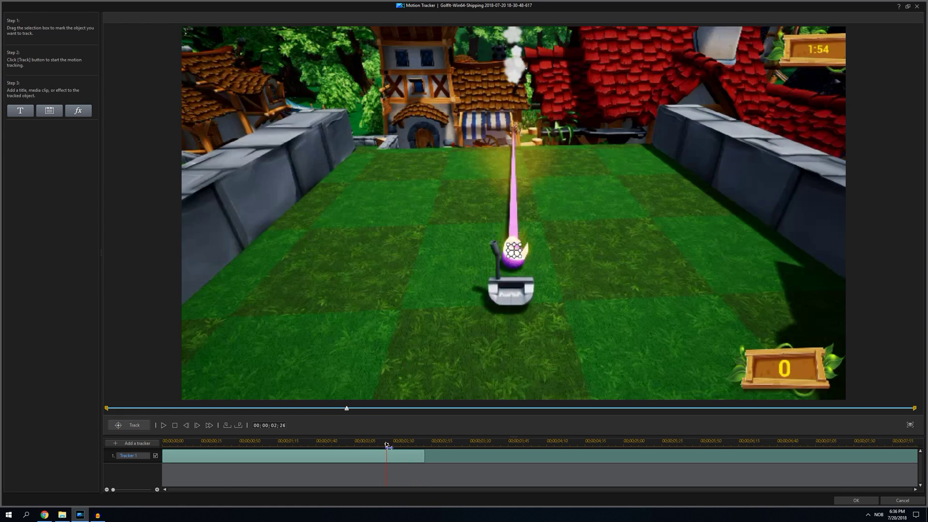
pyautogui.moveTo(504, 264); pyautogui.dragTo(504, 269)
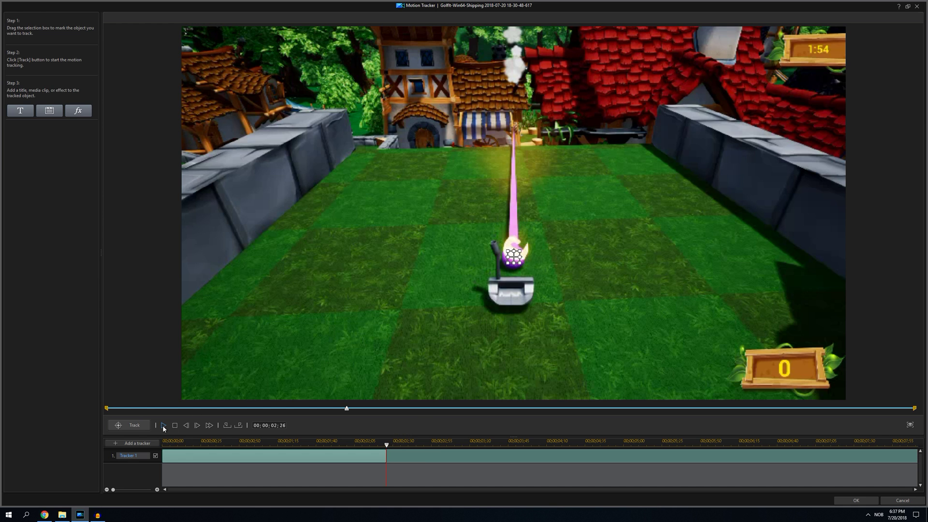
pyautogui.click(135, 426)
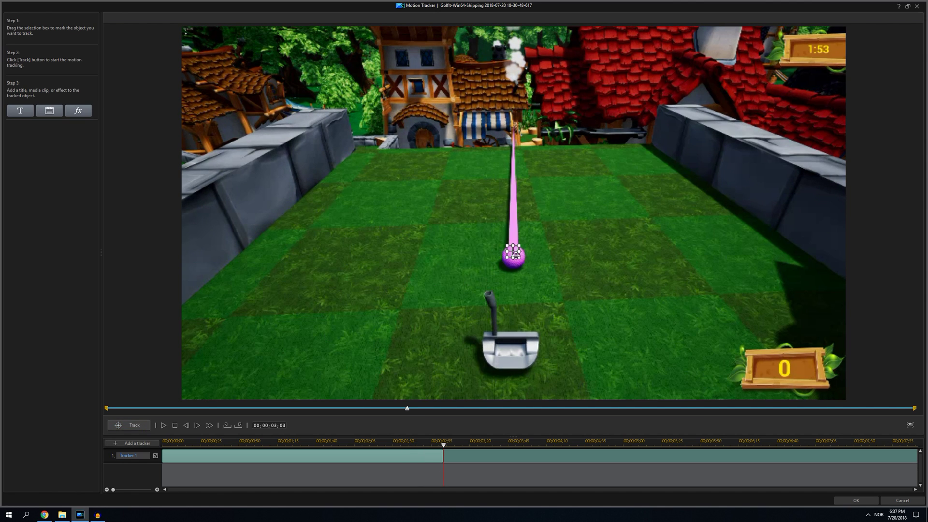
# - Continue tracking the ball from 00;00;03;03 to 00;00;04;44, moving the box back onto the ball whenever it drifts
pyautogui.moveTo(513, 248); pyautogui.dragTo(515, 256)
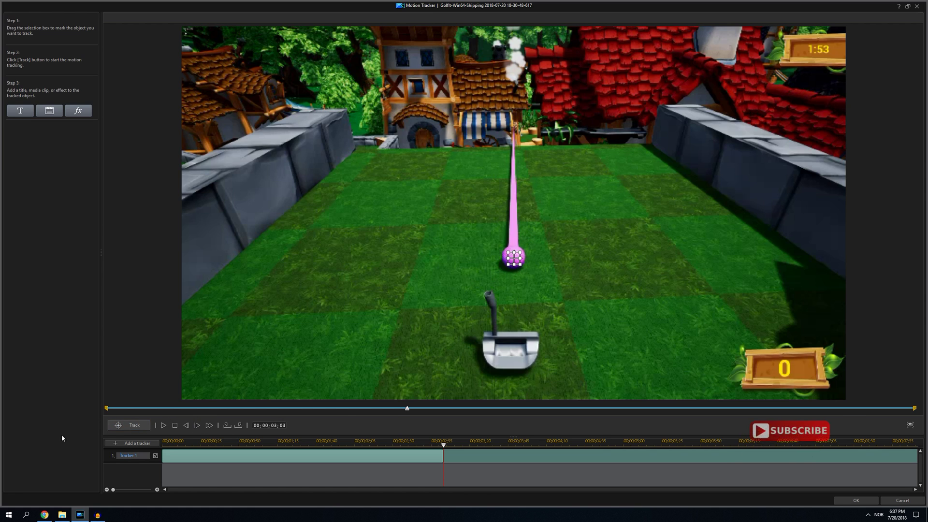
pyautogui.click(128, 428)
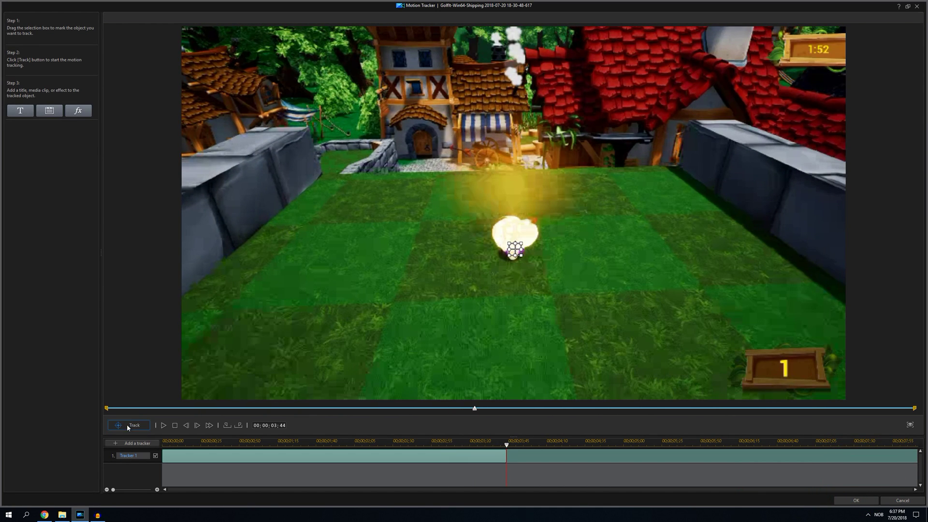
pyautogui.click(127, 425)
pyautogui.moveTo(504, 236); pyautogui.dragTo(511, 253)
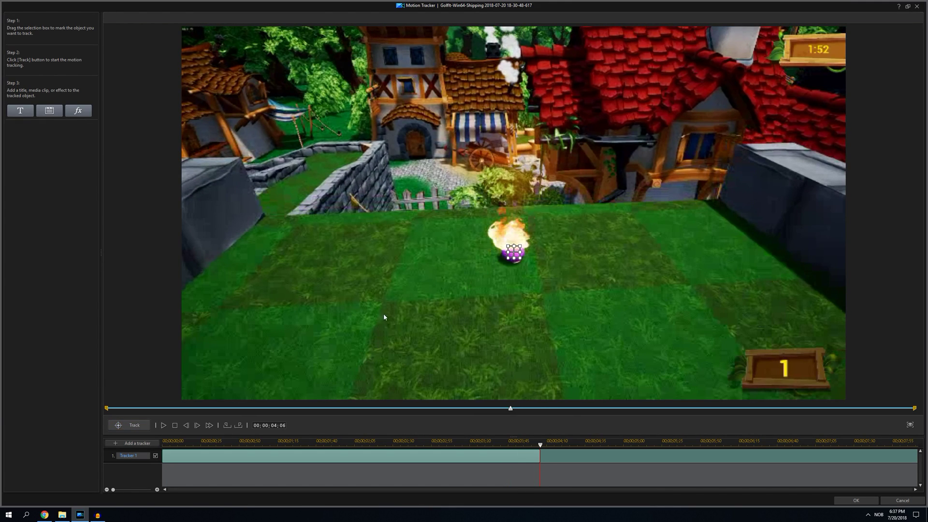
pyautogui.click(144, 425)
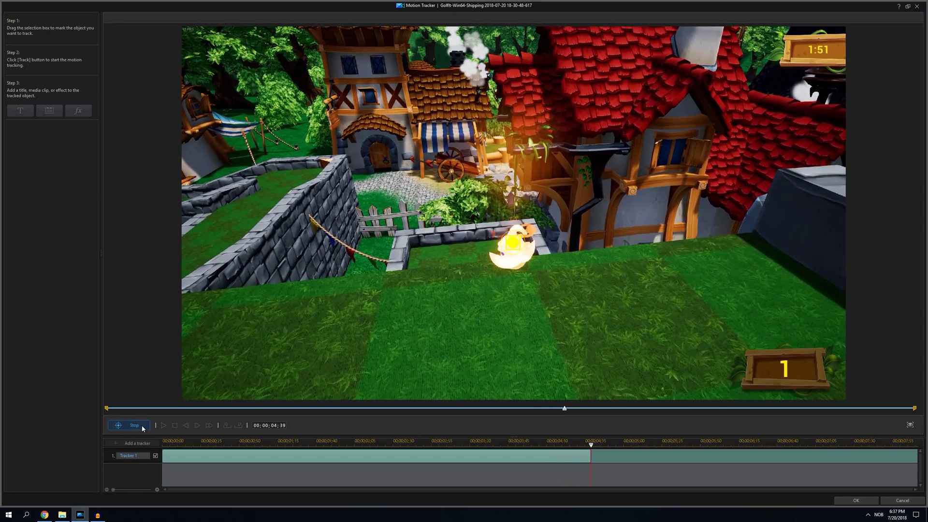
# - Re-centre the box at 00;00;04;44 and track on, returning to 00;00;05;05 to place the box back on the ball and resume tracking
pyautogui.moveTo(506, 245); pyautogui.dragTo(514, 252)
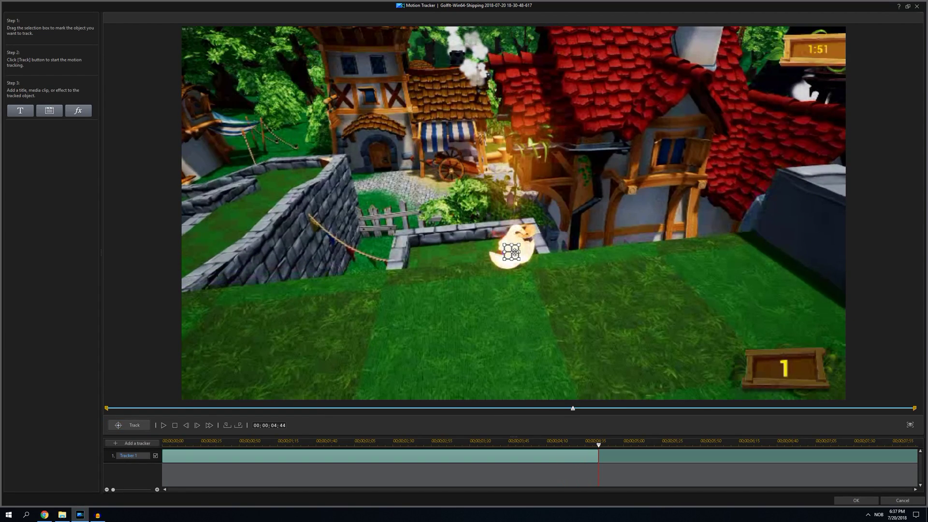
pyautogui.click(141, 426)
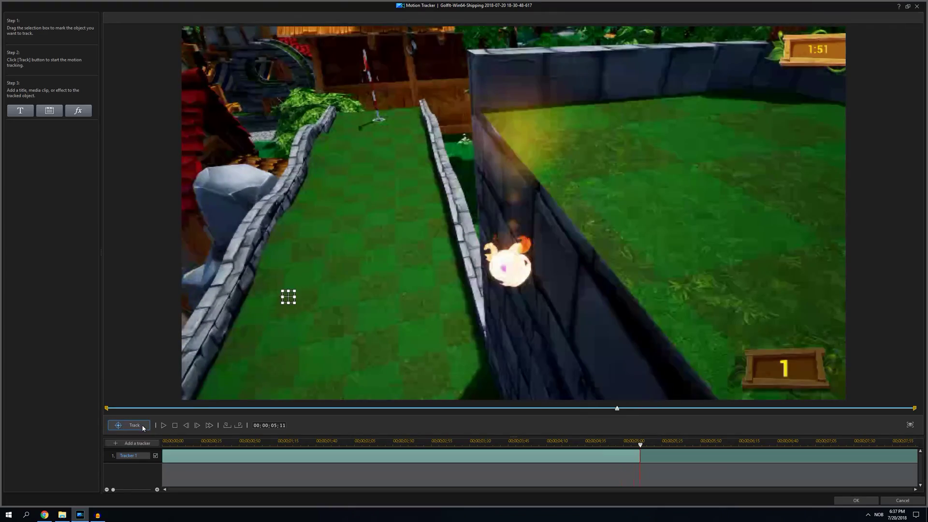
pyautogui.moveTo(643, 450); pyautogui.dragTo(634, 449)
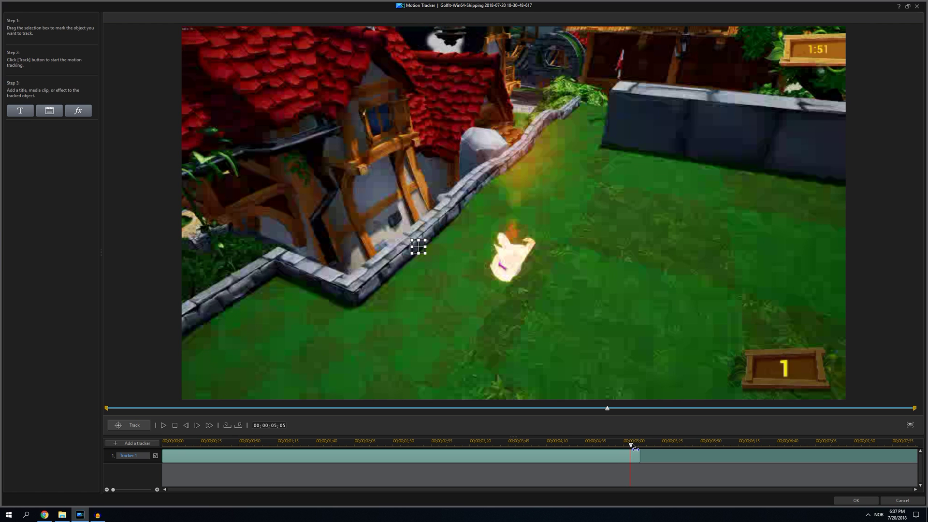
pyautogui.moveTo(417, 254); pyautogui.dragTo(503, 273)
pyautogui.click(135, 425)
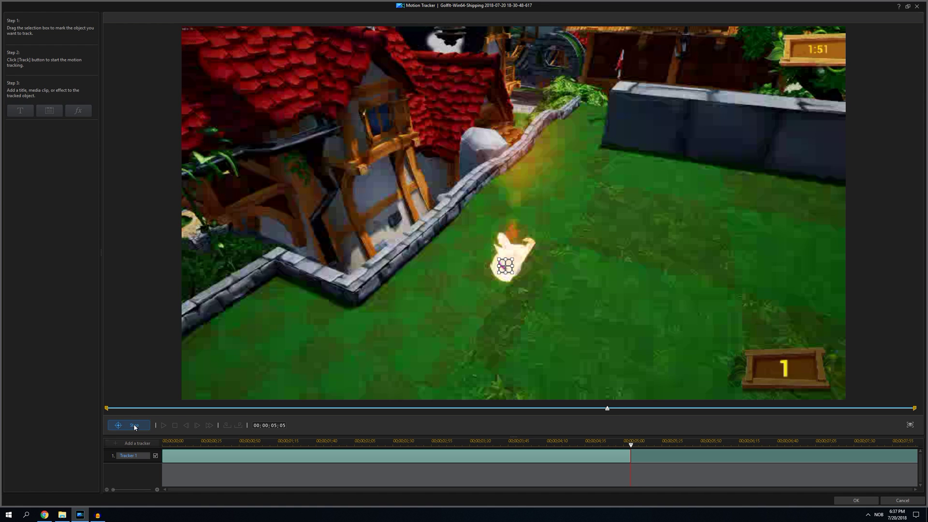
# - Keep realigning the tracking box with the fiery ball while tracking in short stretches past 00;00;05;49 up to 00;00;06;06
pyautogui.moveTo(510, 268); pyautogui.dragTo(512, 278)
pyautogui.click(122, 427)
pyautogui.moveTo(512, 280); pyautogui.dragTo(514, 286)
pyautogui.click(145, 426)
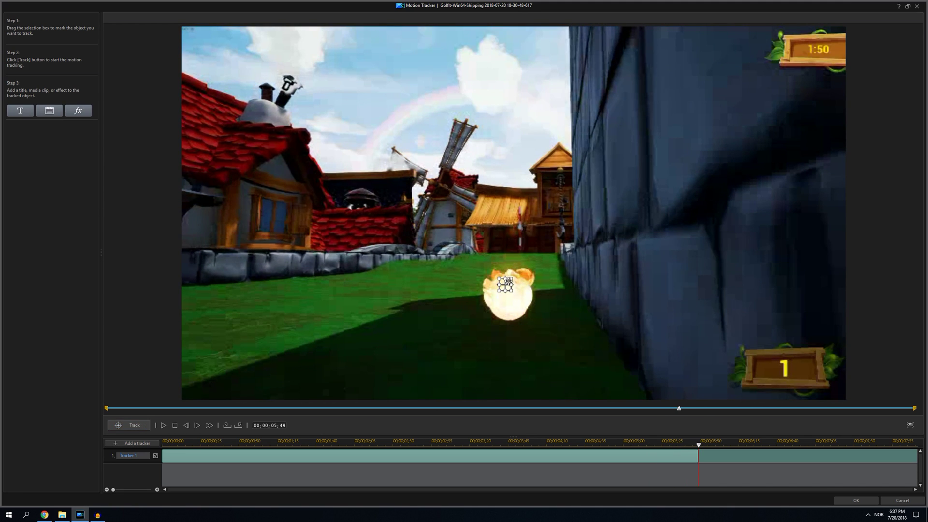
pyautogui.moveTo(506, 284); pyautogui.dragTo(508, 290)
pyautogui.click(134, 426)
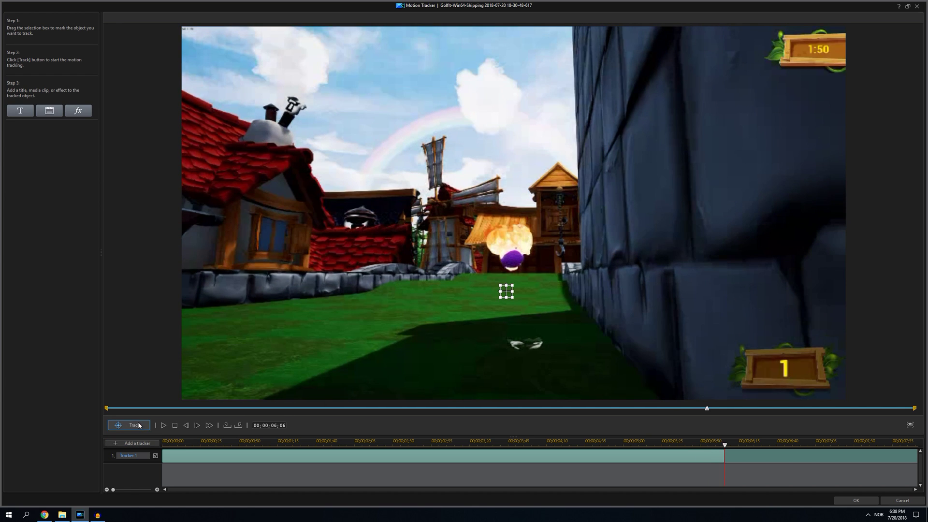
# - Return to 00;00;05;52 and 00;00;05;59, place the tracking box back on the ball each time, and resume tracking
pyautogui.moveTo(729, 449); pyautogui.dragTo(707, 451)
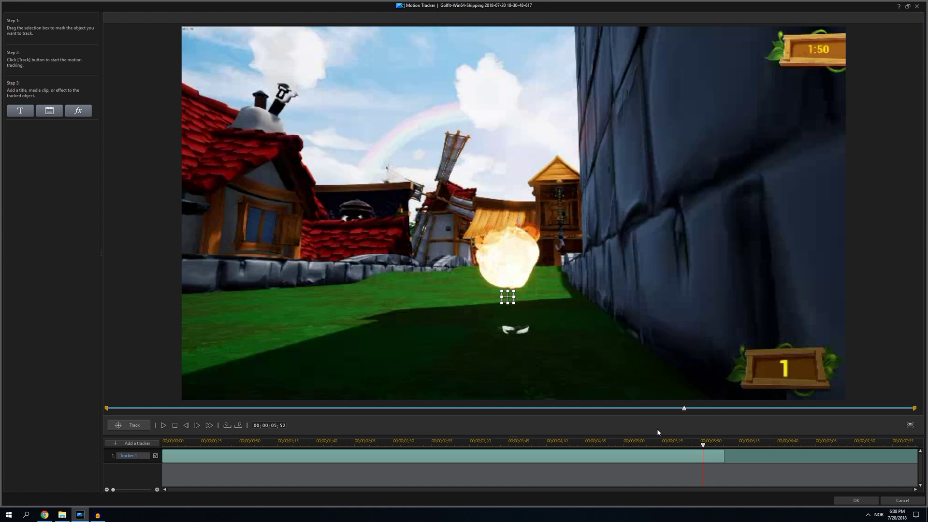
pyautogui.moveTo(509, 297); pyautogui.dragTo(508, 266)
pyautogui.click(143, 426)
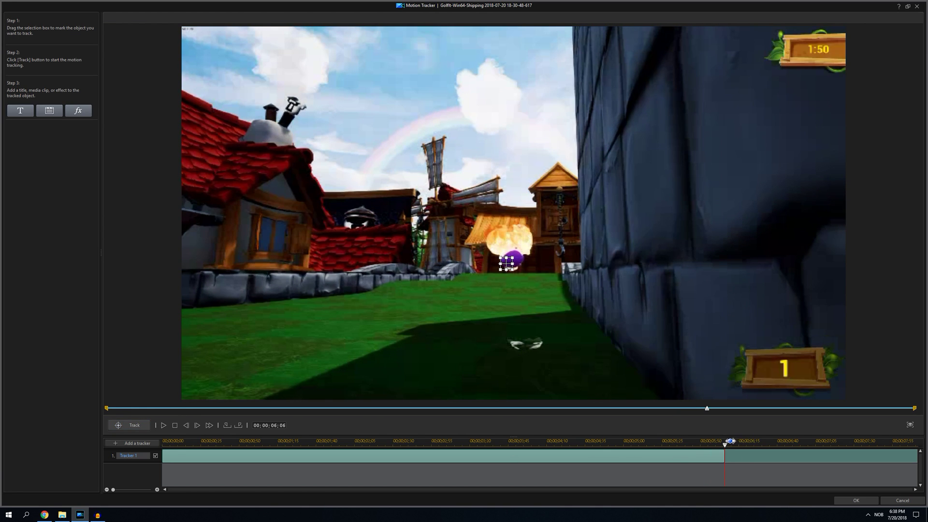
pyautogui.moveTo(727, 448); pyautogui.dragTo(716, 449)
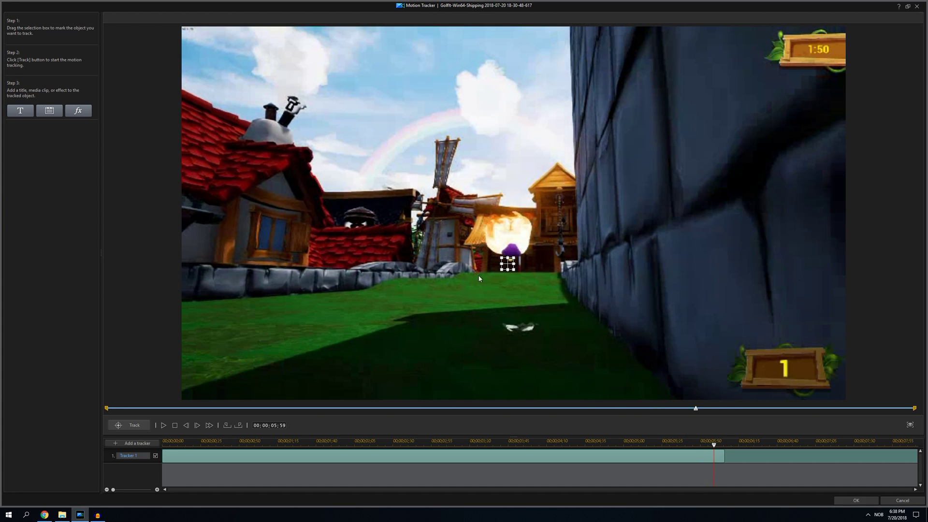
pyautogui.moveTo(509, 263); pyautogui.dragTo(511, 248)
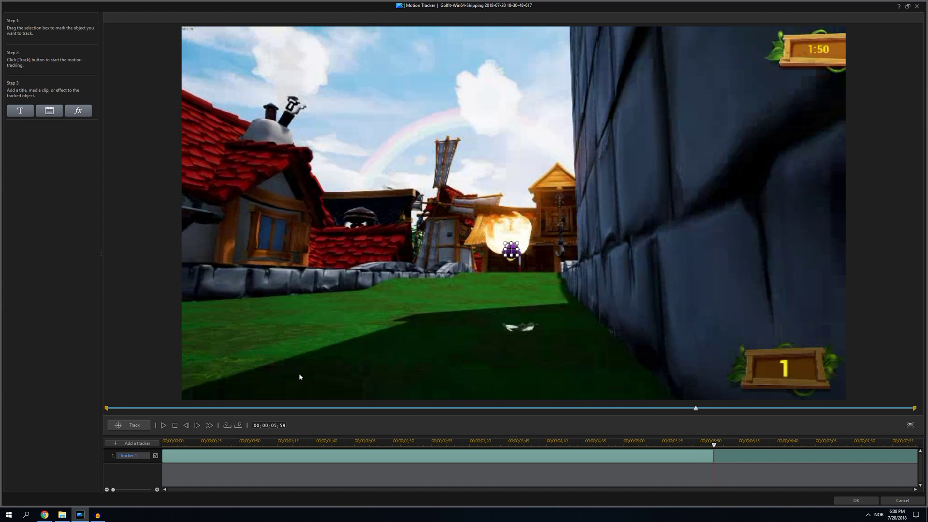
pyautogui.click(132, 426)
pyautogui.click(134, 426)
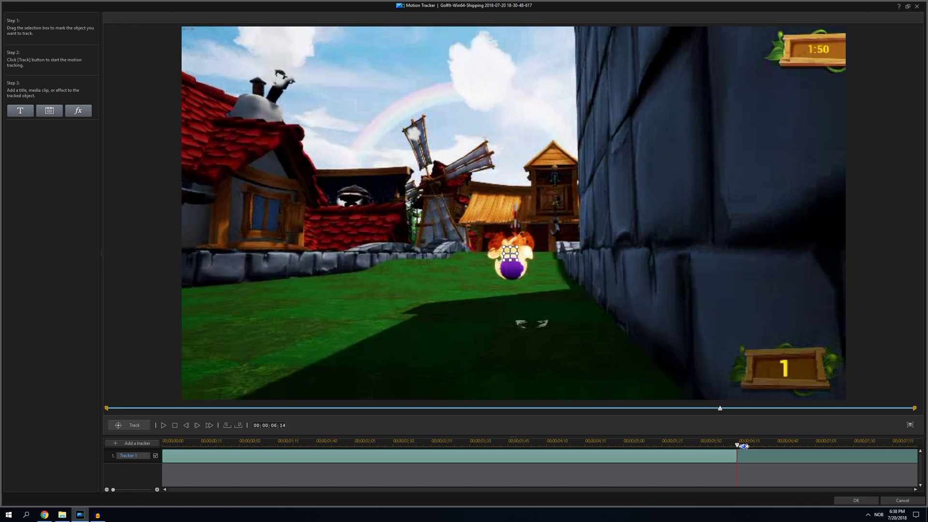
# - Re-centre the tracking box on the ball at 00;00;06;10 and 00;00;06;19, tracking onward from each point
pyautogui.moveTo(736, 444)
pyautogui.mouseDown()
pyautogui.moveTo(724, 448)
pyautogui.moveTo(731, 446)
pyautogui.mouseUp()
pyautogui.moveTo(512, 259); pyautogui.dragTo(514, 262)
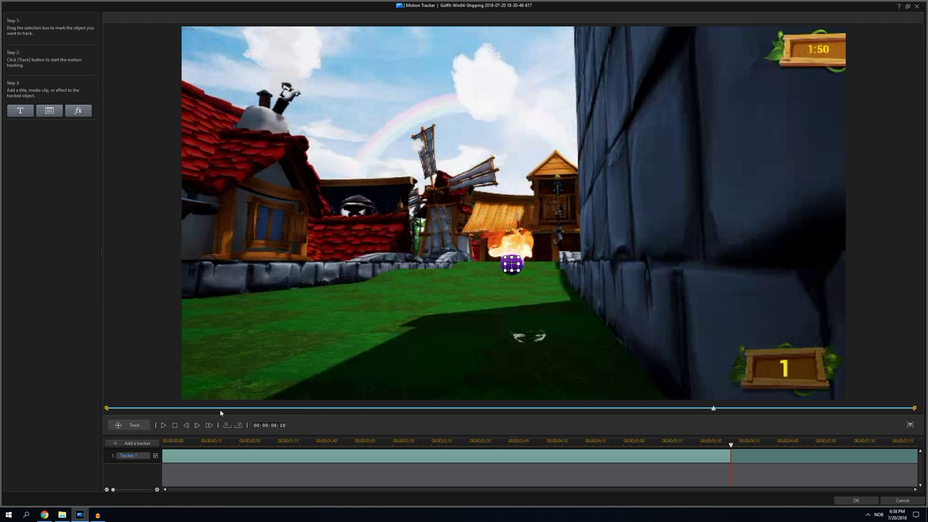
pyautogui.click(134, 426)
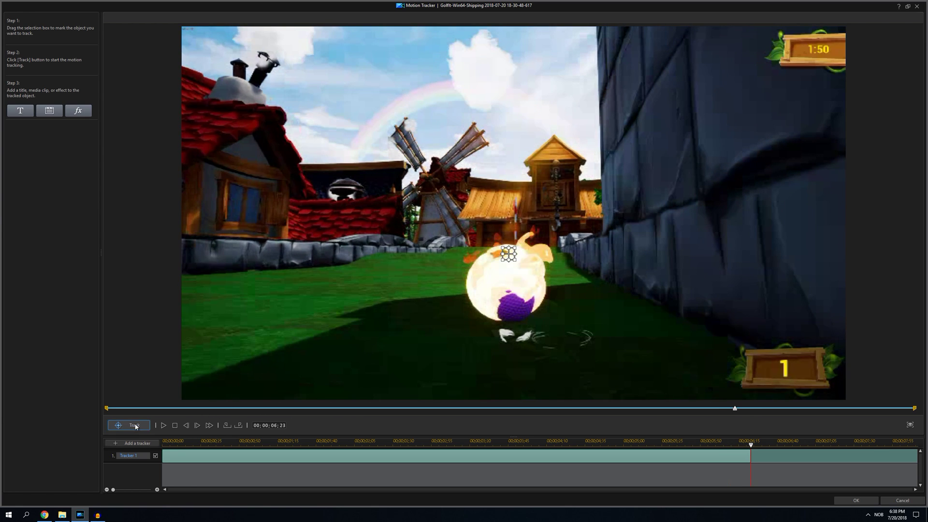
pyautogui.moveTo(752, 449); pyautogui.dragTo(748, 448)
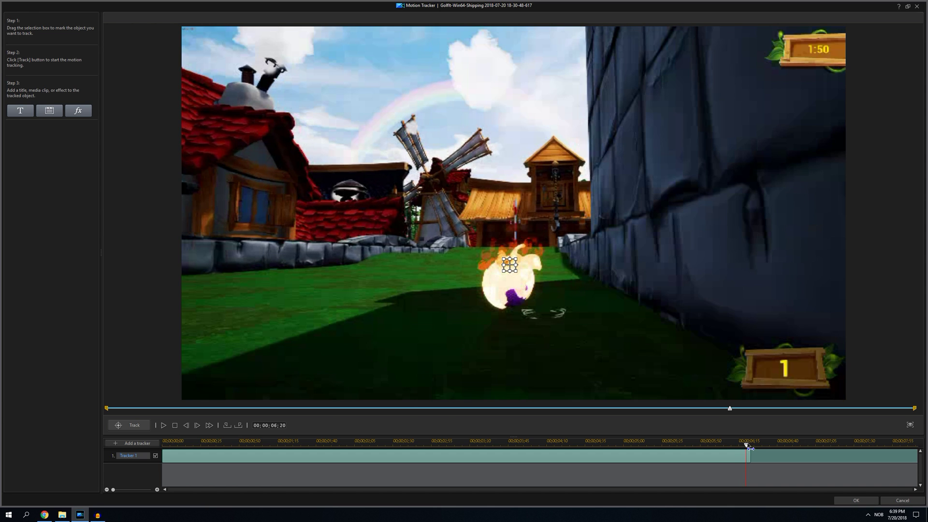
pyautogui.moveTo(510, 265); pyautogui.dragTo(512, 275)
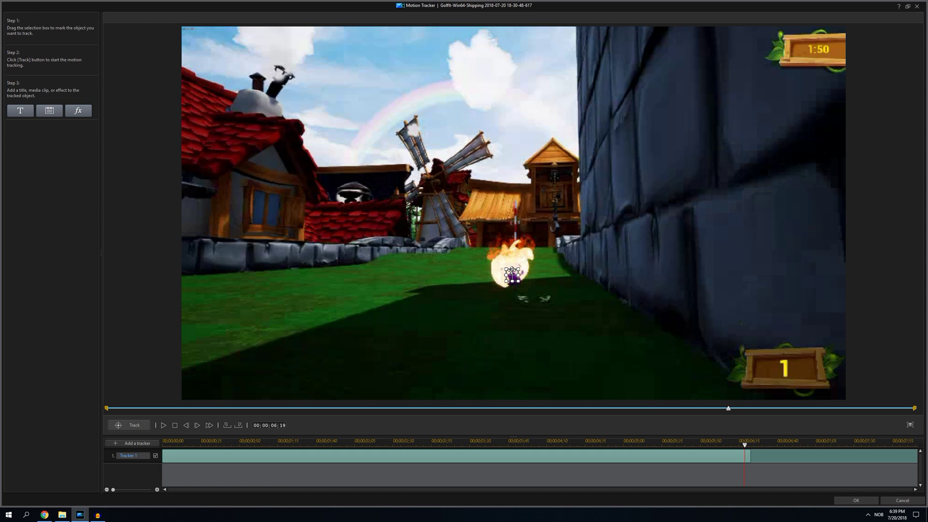
pyautogui.click(133, 425)
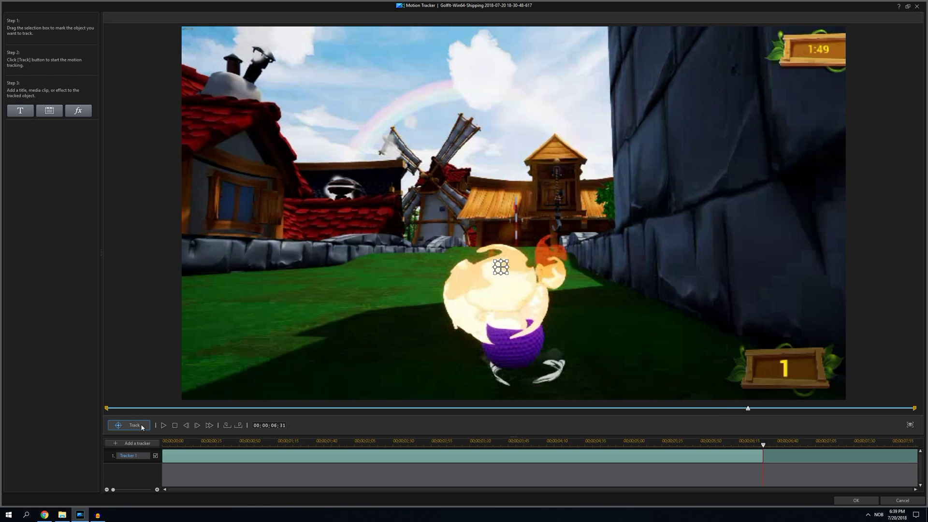
# - Realign the box with the purple ball at 00;00;06;21 and 00;00;06;38, and track on past 00;00;07;00
pyautogui.moveTo(764, 446); pyautogui.dragTo(748, 442)
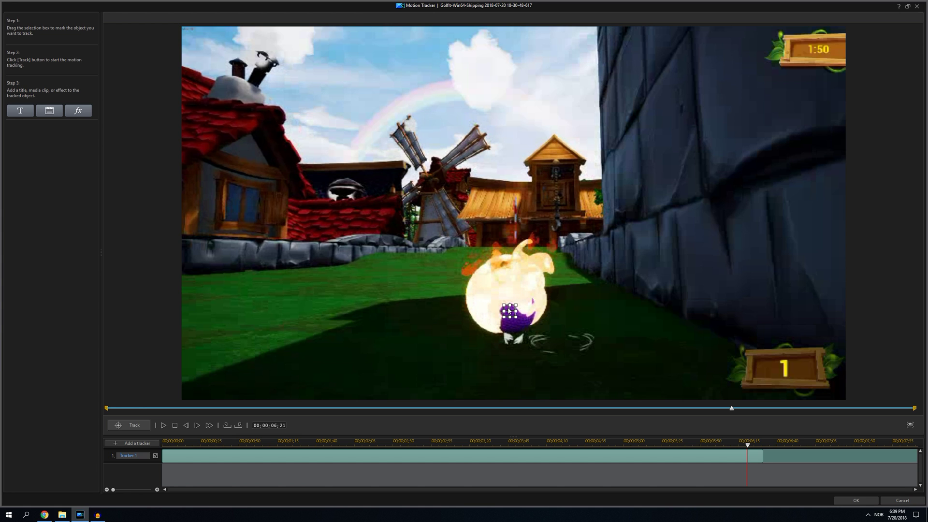
pyautogui.click(143, 426)
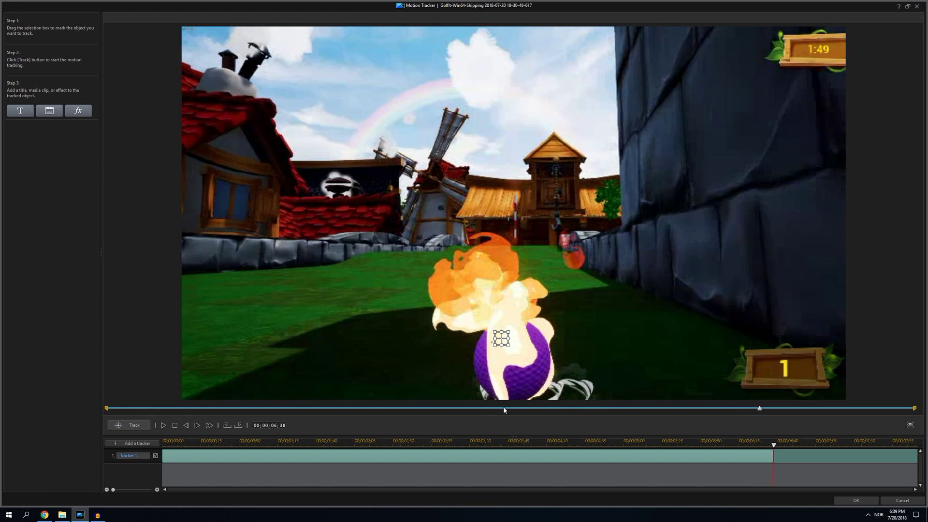
pyautogui.moveTo(503, 338); pyautogui.dragTo(511, 354)
pyautogui.click(129, 426)
pyautogui.click(130, 426)
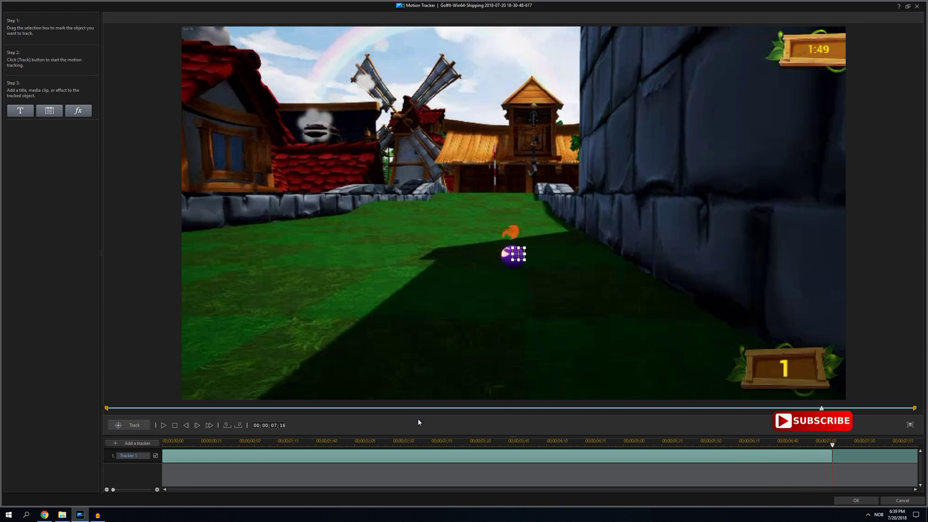
# - Redo the drifted stretch by going back to 00;00;06;57, moving the box onto the ball and tracking to 00;00;07;19
pyautogui.moveTo(828, 447); pyautogui.dragTo(805, 445)
pyautogui.moveTo(524, 270); pyautogui.dragTo(517, 358)
pyautogui.click(134, 426)
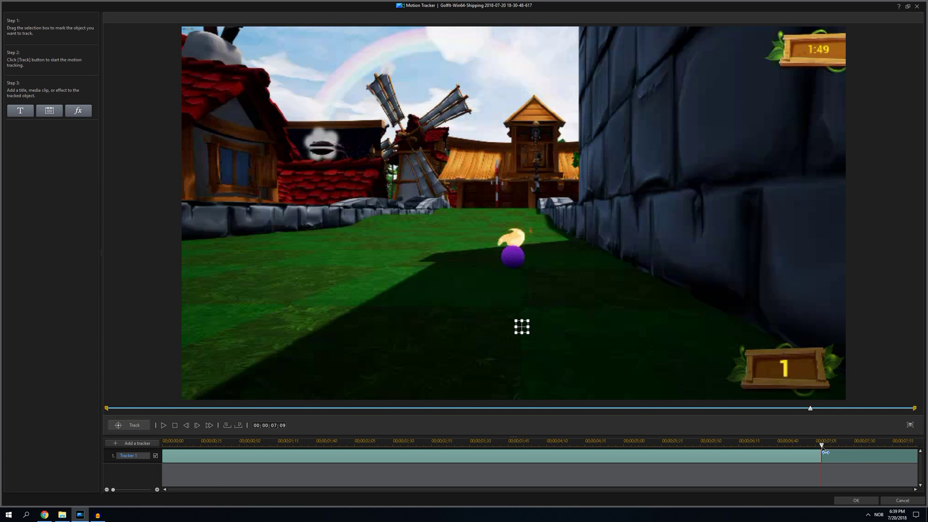
pyautogui.moveTo(822, 445); pyautogui.dragTo(803, 445)
pyautogui.moveTo(510, 357); pyautogui.dragTo(506, 279)
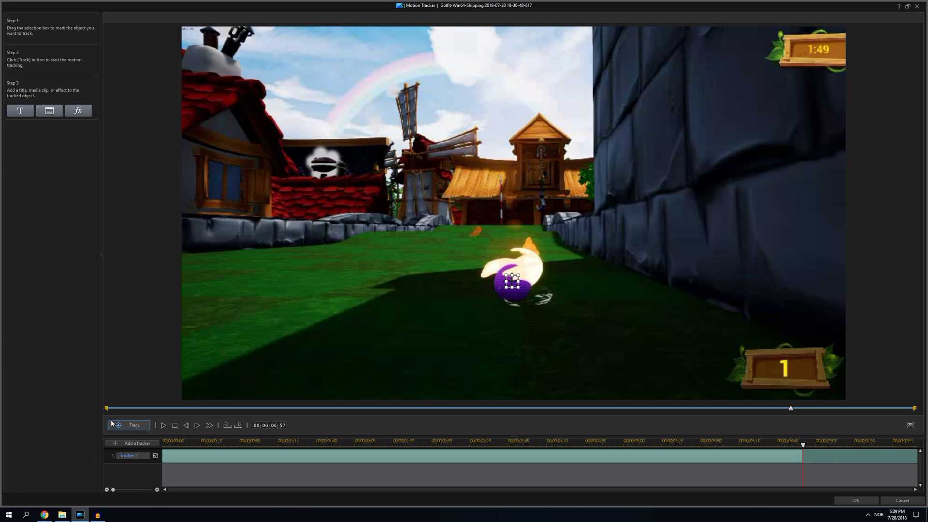
pyautogui.click(134, 426)
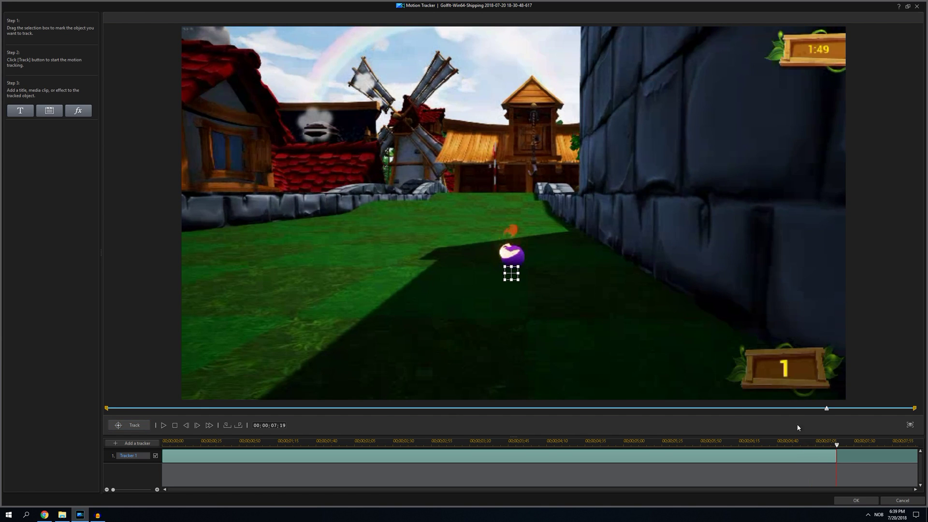
# - Return to 00;00;07;09, centre the tracking box exactly on the purple ball, and track up to 00;00;07;38
pyautogui.moveTo(838, 445)
pyautogui.mouseDown()
pyautogui.moveTo(811, 445)
pyautogui.moveTo(822, 445)
pyautogui.mouseUp()
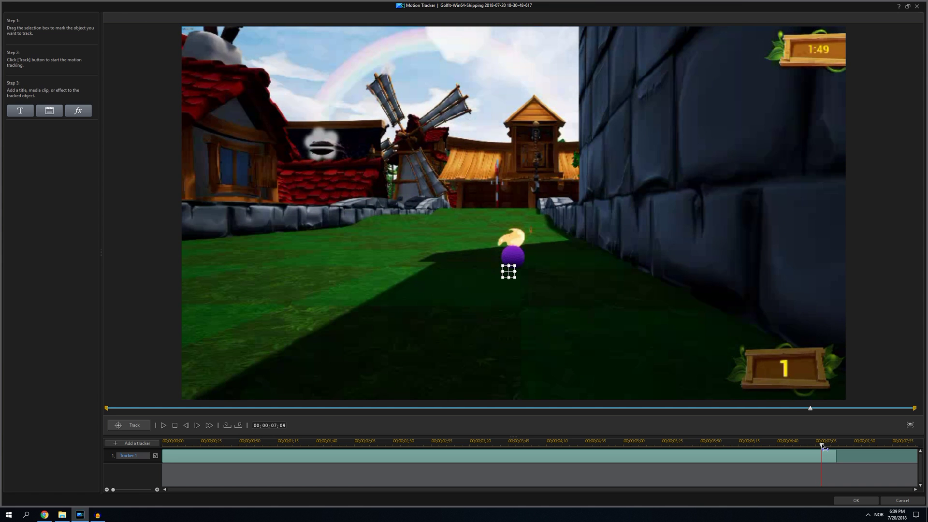
pyautogui.moveTo(508, 273); pyautogui.dragTo(513, 258)
pyautogui.moveTo(513, 259); pyautogui.dragTo(513, 256)
pyautogui.click(141, 427)
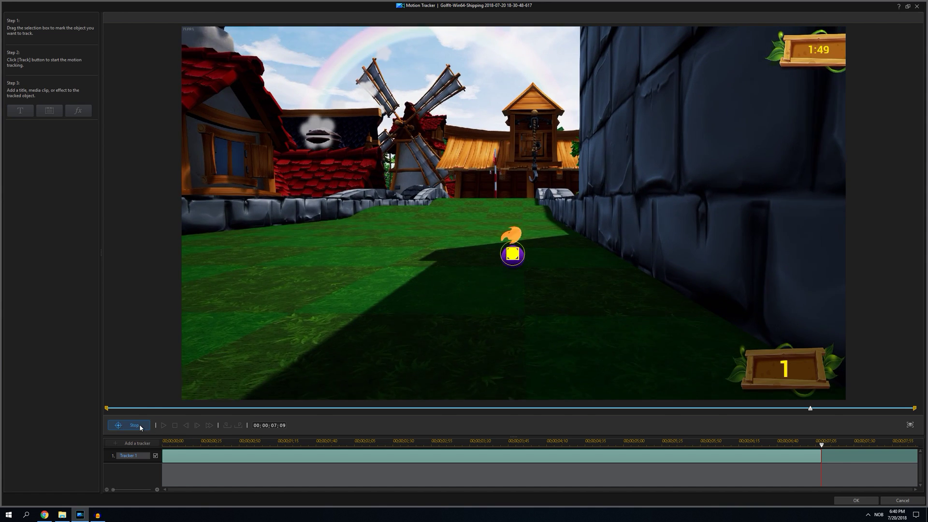
pyautogui.moveTo(520, 252); pyautogui.dragTo(520, 260)
pyautogui.click(124, 424)
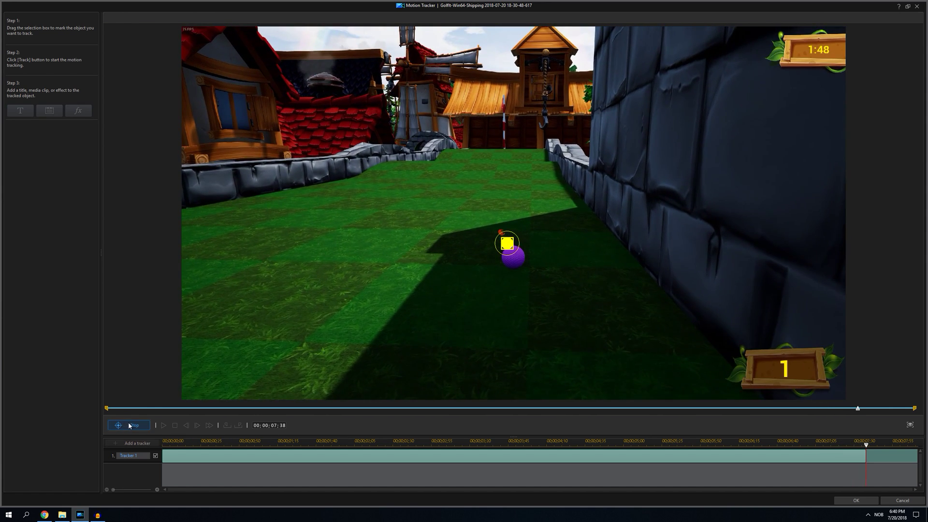
# - Reposition the box on the ball at 00;00;07;31 and 00;00;07;40, and track to the clip's end at 00;00;08;12
pyautogui.moveTo(870, 451); pyautogui.dragTo(856, 445)
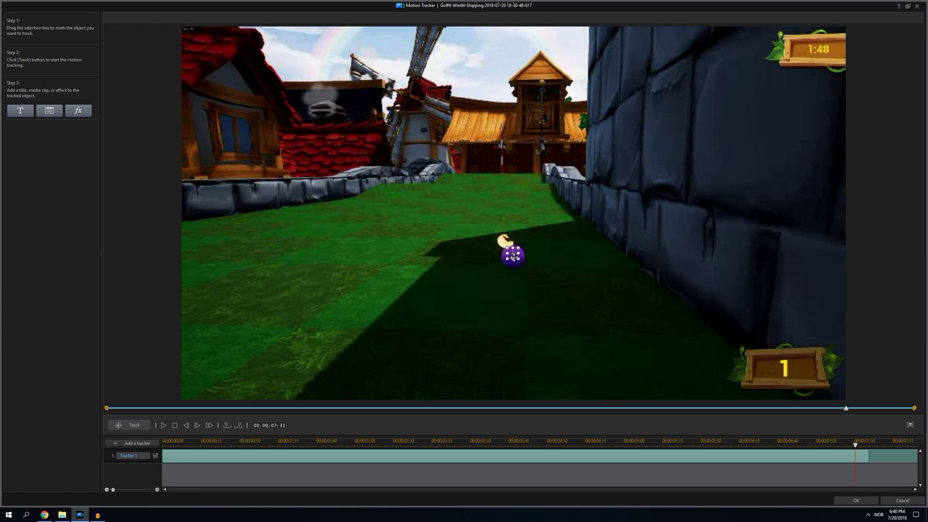
pyautogui.moveTo(511, 251); pyautogui.dragTo(513, 256)
pyautogui.click(132, 426)
pyautogui.click(131, 426)
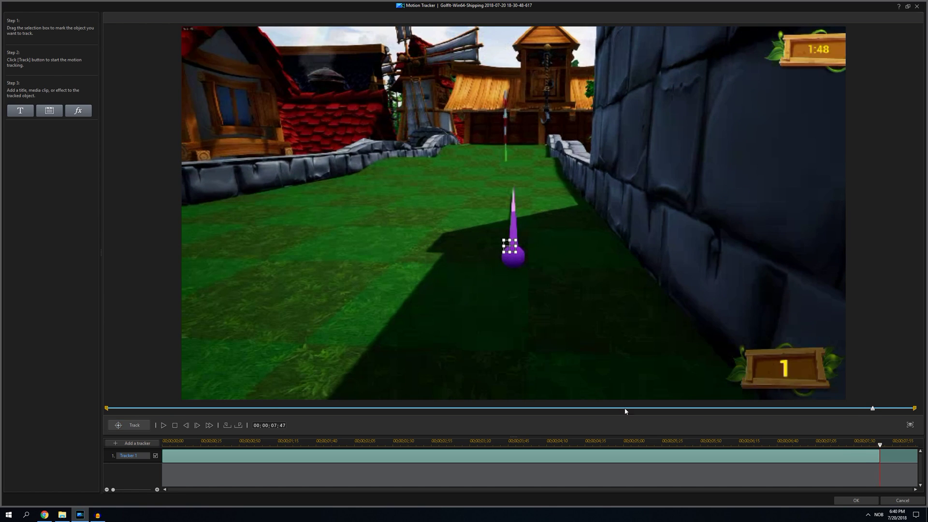
pyautogui.moveTo(881, 446); pyautogui.dragTo(869, 447)
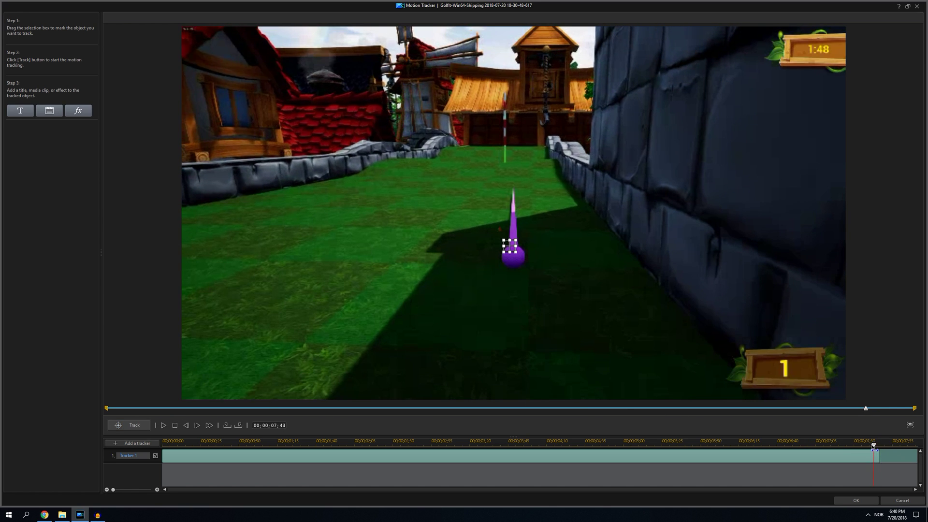
pyautogui.moveTo(509, 246); pyautogui.dragTo(513, 255)
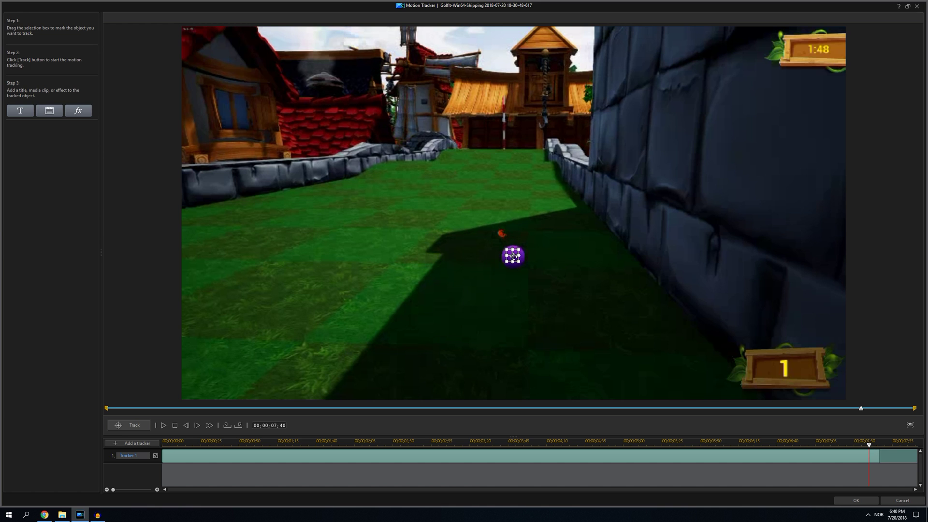
pyautogui.click(122, 426)
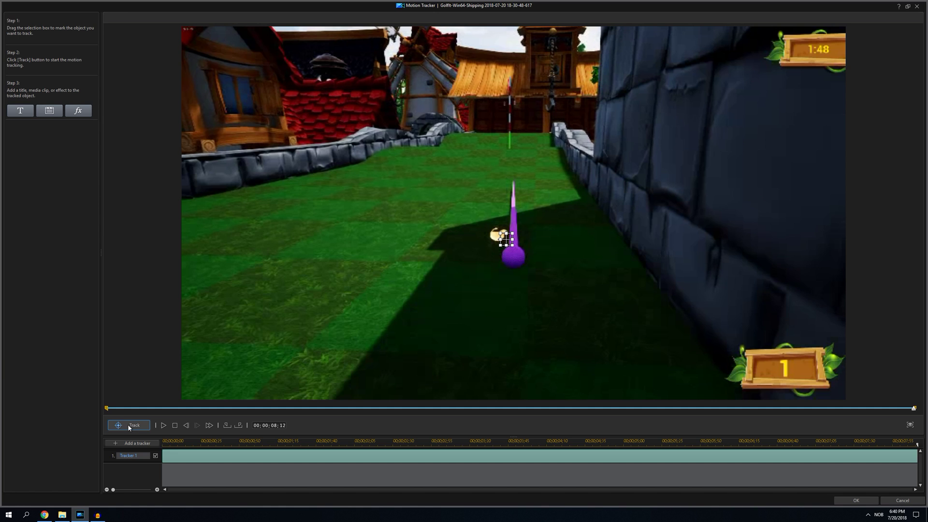
# - Correct the final stretch by moving the box onto the ball at 00;00;08;05 and tracking the remaining frames
pyautogui.click(906, 442)
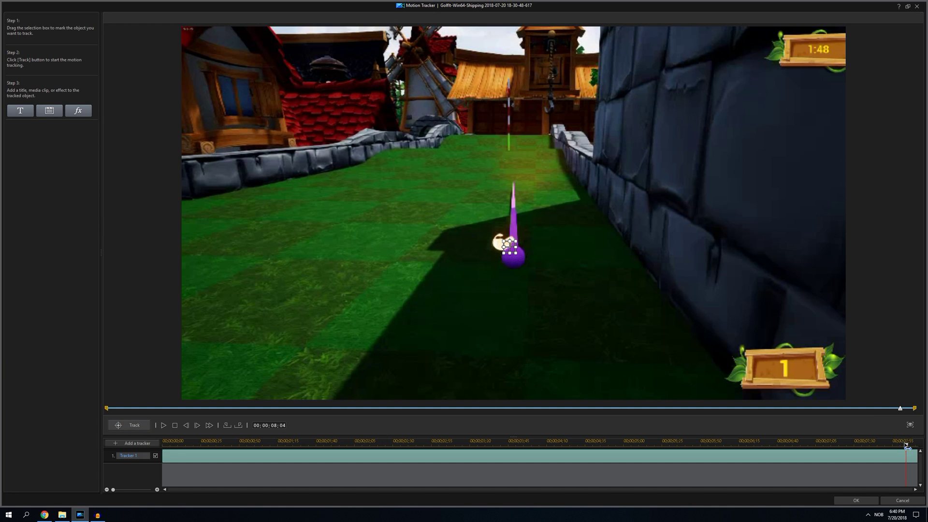
pyautogui.moveTo(907, 447); pyautogui.dragTo(909, 446)
pyautogui.moveTo(510, 258); pyautogui.dragTo(513, 269)
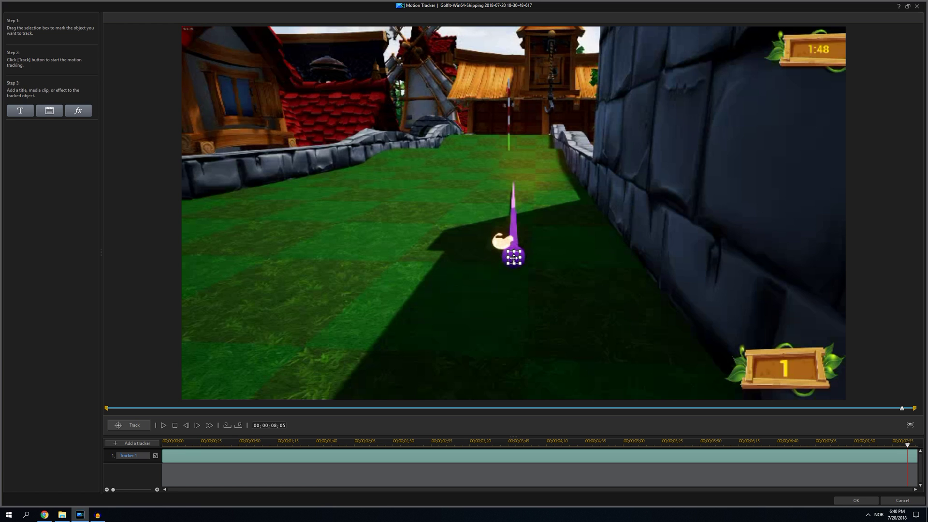
pyautogui.click(131, 427)
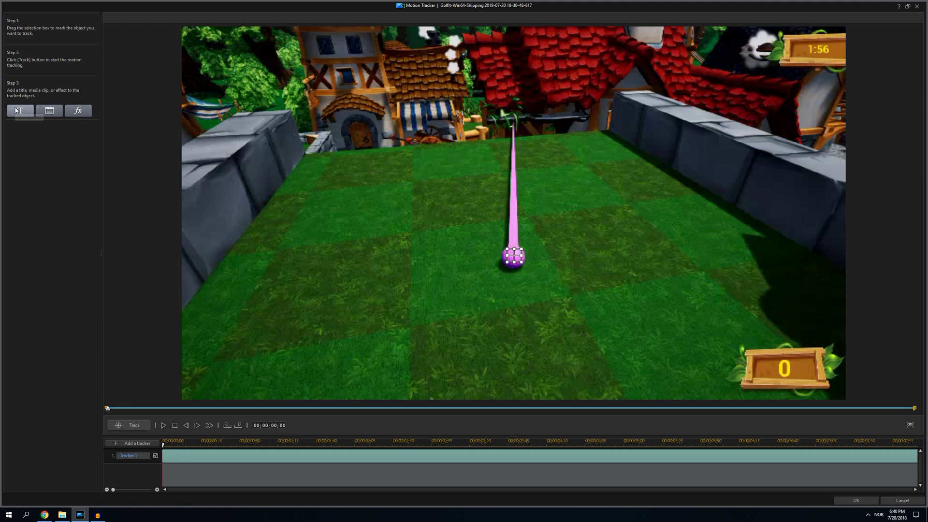
# - Add a Gaussian Blur effect to the tracked object and stretch its area over the wooden timer sign
pyautogui.click(81, 113)
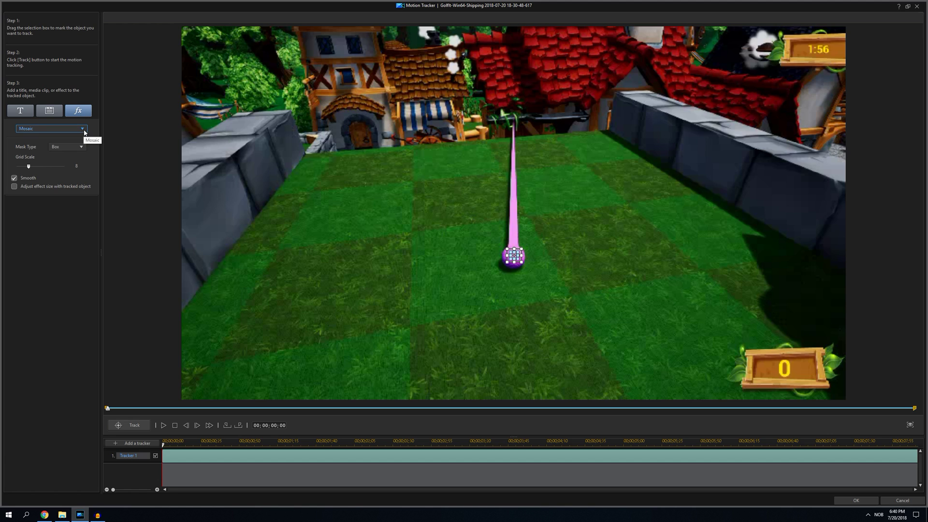
pyautogui.click(83, 129)
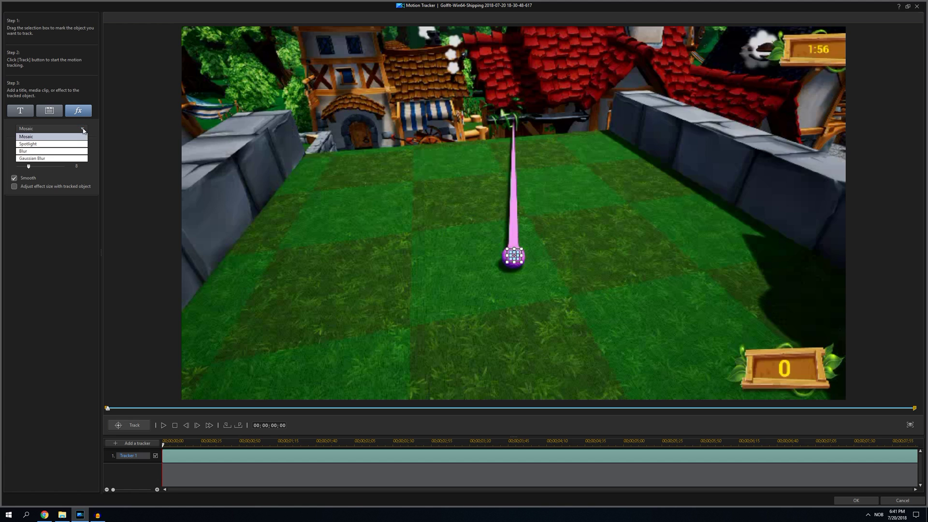
pyautogui.click(73, 158)
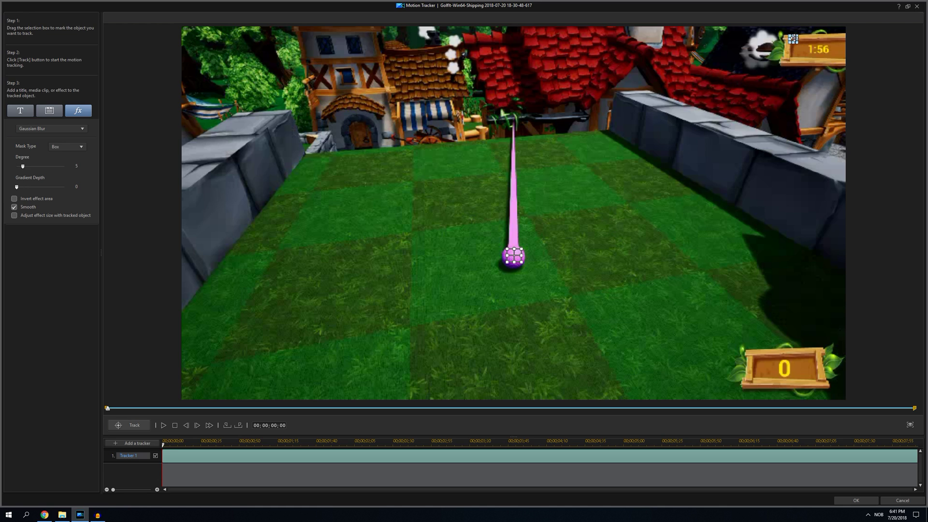
pyautogui.moveTo(784, 34); pyautogui.dragTo(846, 64)
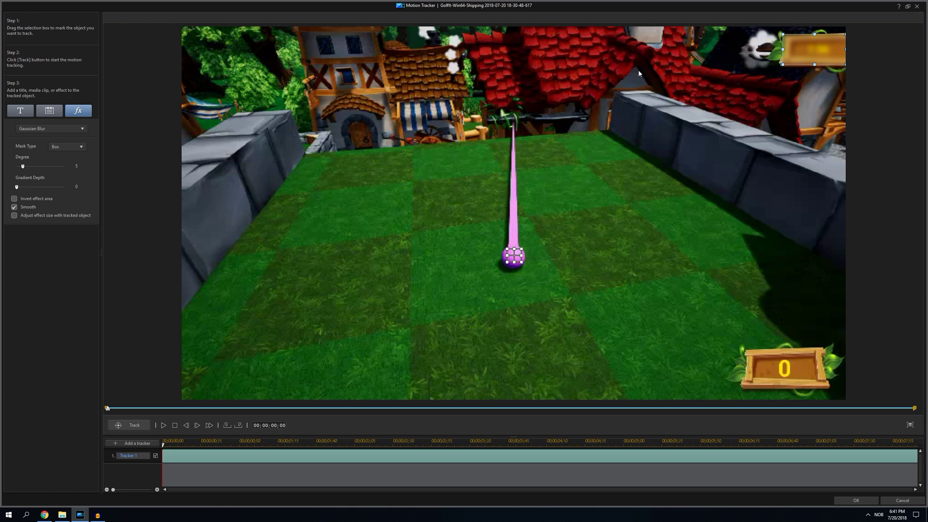
# - Switch the tracked object's effect from Gaussian Blur to Spotlight with a white light color
pyautogui.click(78, 147)
pyautogui.click(71, 128)
pyautogui.click(65, 146)
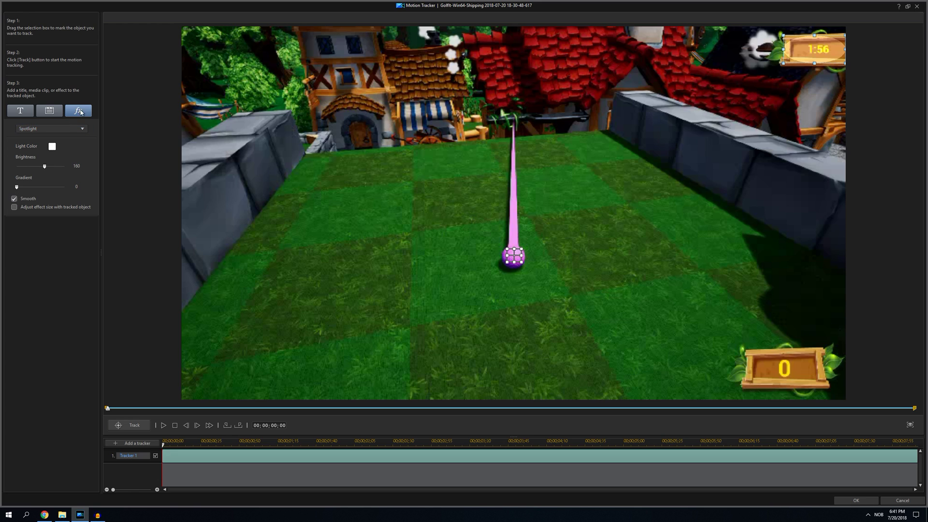
pyautogui.click(64, 128)
pyautogui.click(5, 175)
pyautogui.click(56, 129)
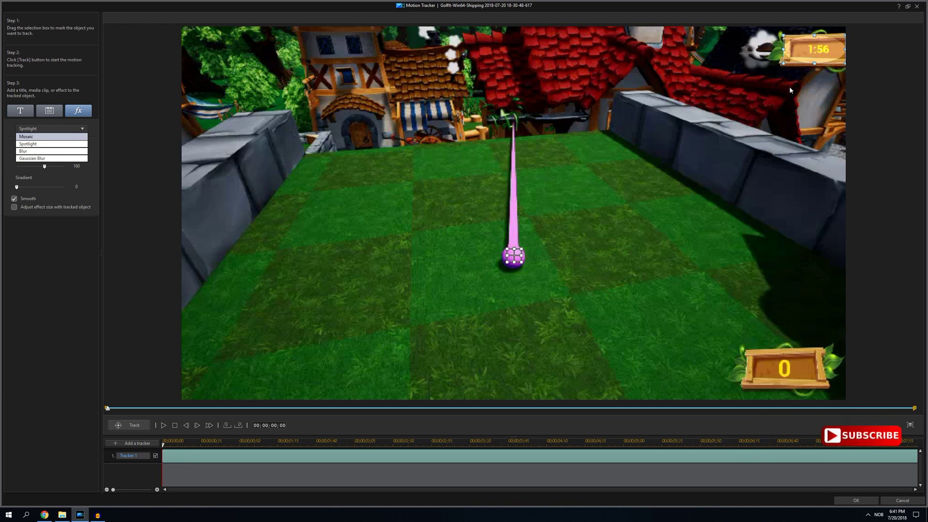
pyautogui.click(39, 144)
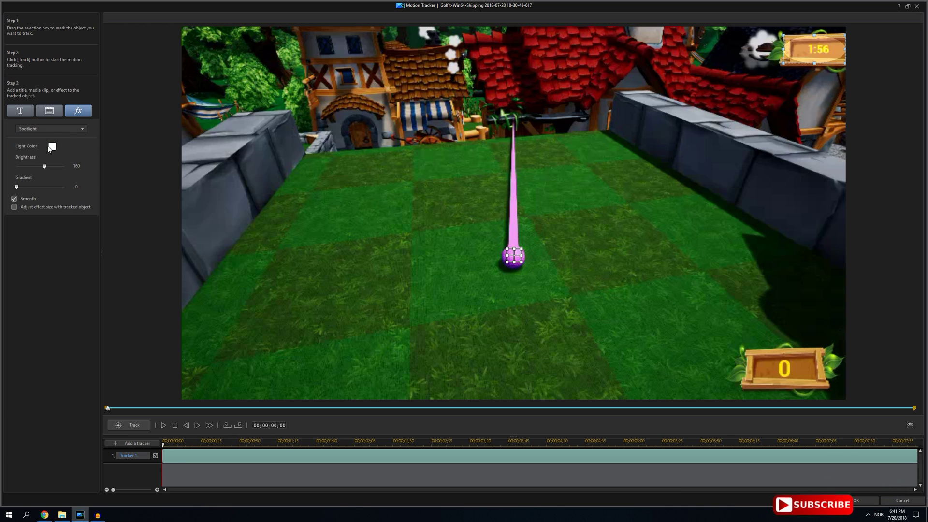
pyautogui.click(53, 147)
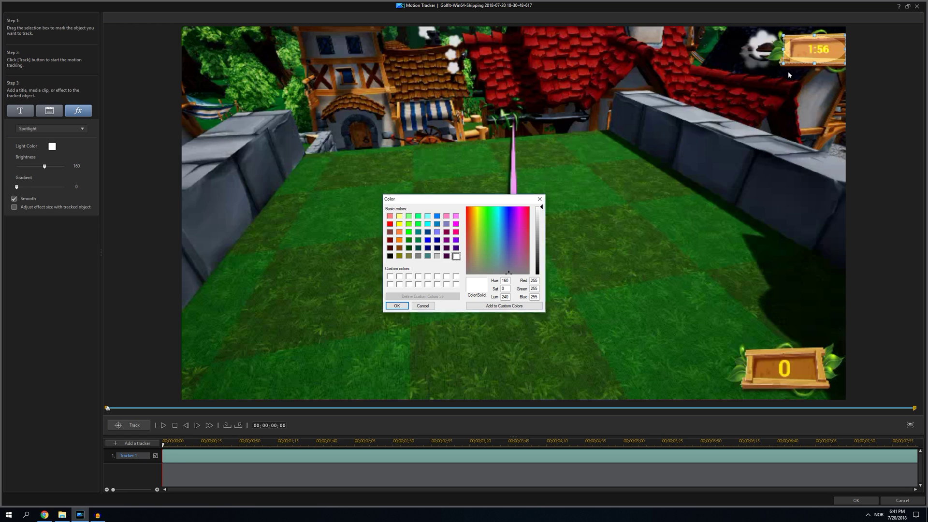
pyautogui.click(396, 306)
# - Move the spotlight area off the timer sign and center it around the purple ball
pyautogui.moveTo(822, 53); pyautogui.dragTo(545, 281)
pyautogui.moveTo(515, 243); pyautogui.dragTo(541, 234)
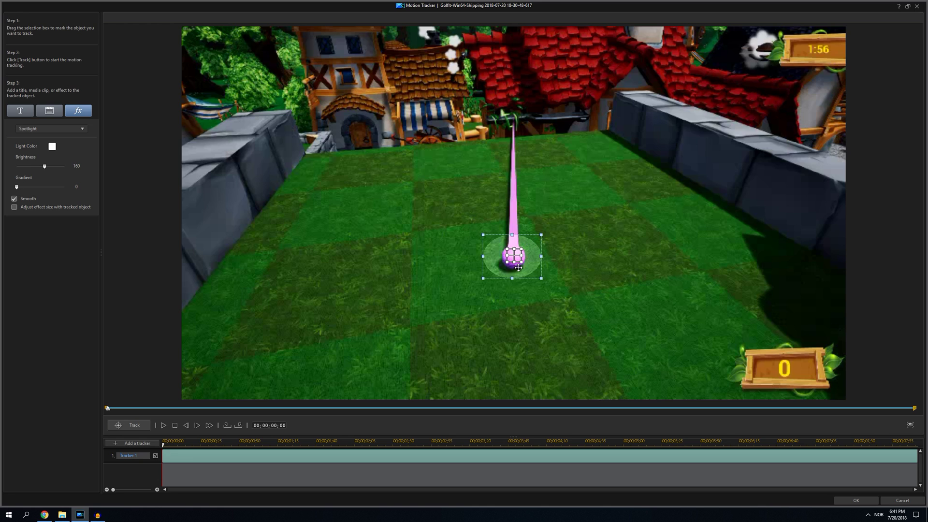
pyautogui.moveTo(512, 274); pyautogui.dragTo(513, 276)
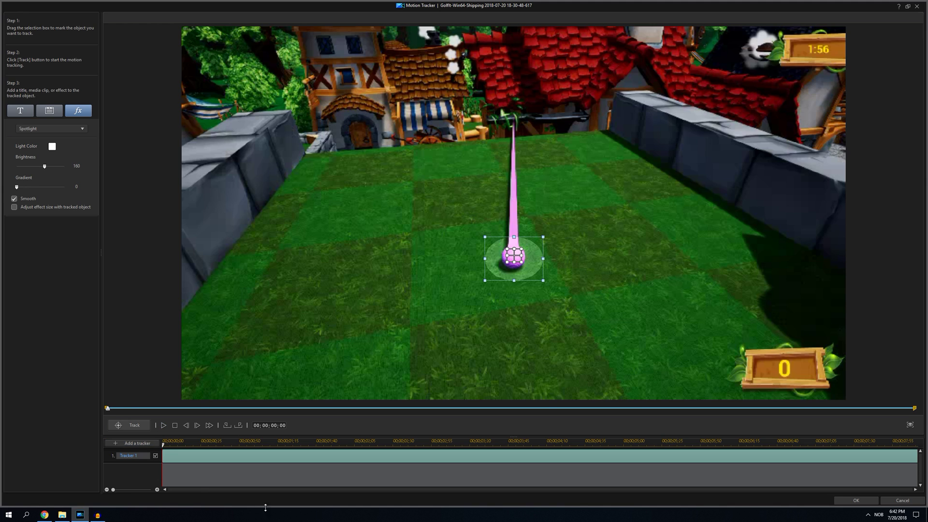
# - Apply the motion tracking to the first clip and preview the spotlight in the movie
pyautogui.click(842, 501)
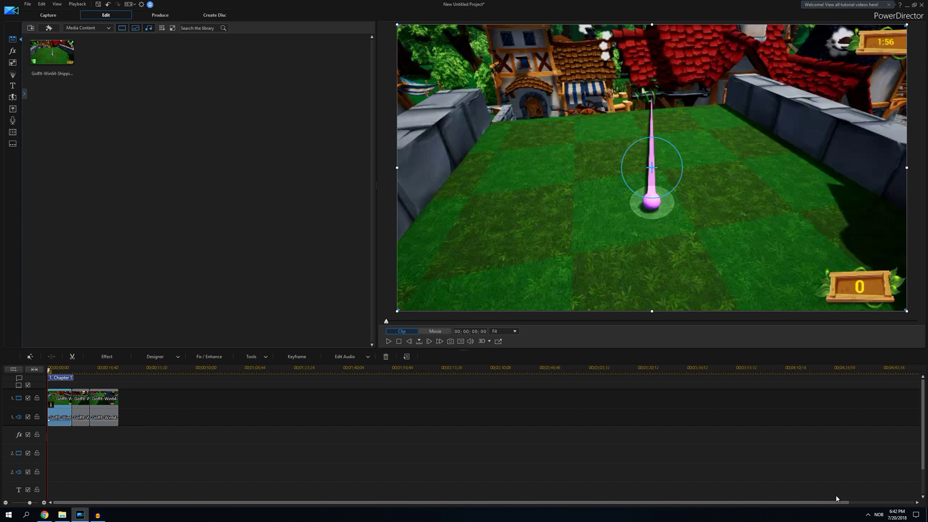
pyautogui.click(388, 342)
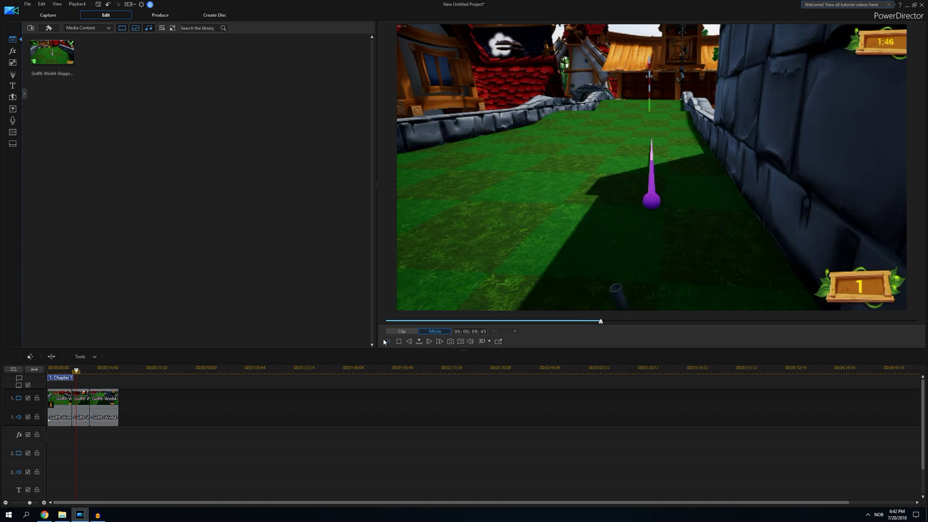
pyautogui.click(389, 341)
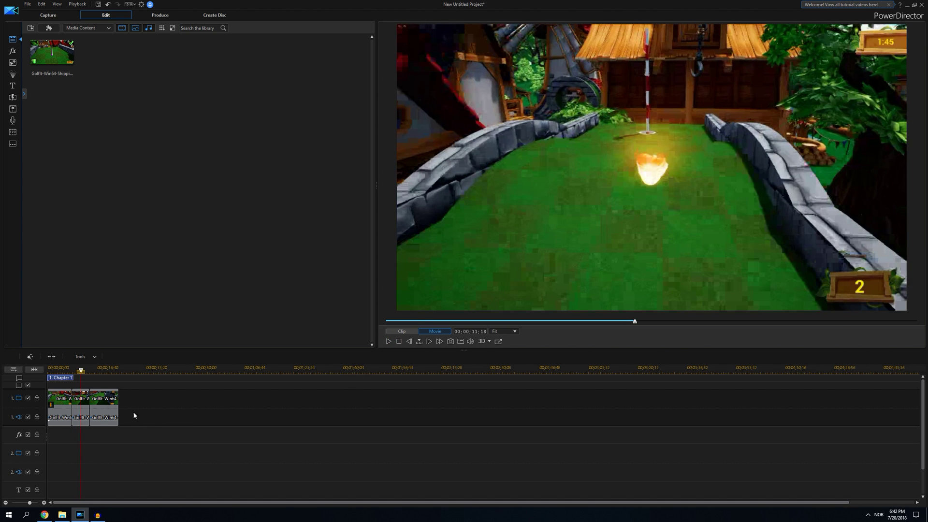
# - Open the second gameplay clip on the timeline in the Motion Tracker
pyautogui.click(82, 409)
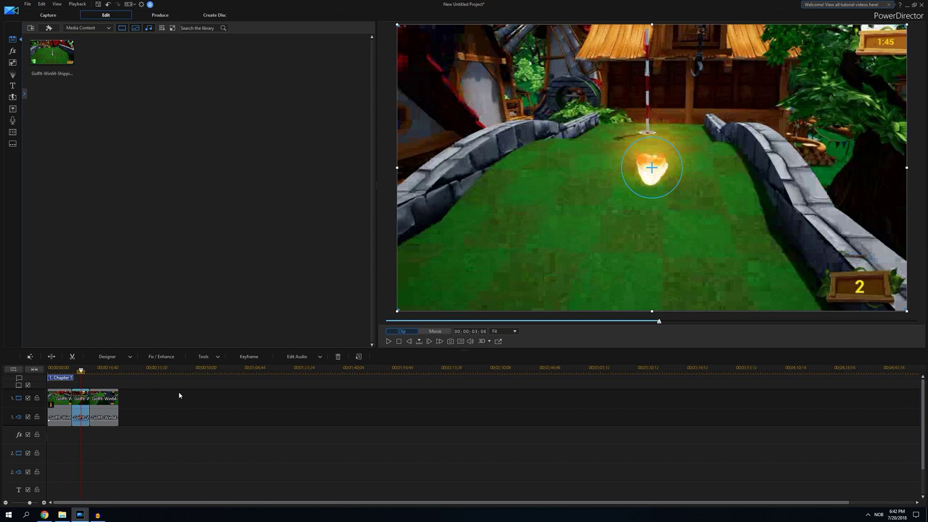
pyautogui.click(204, 357)
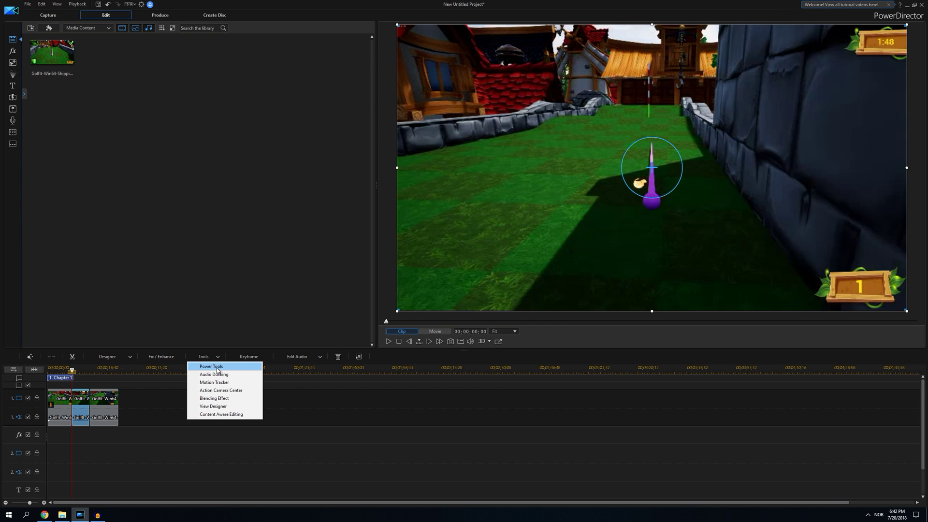
pyautogui.click(222, 383)
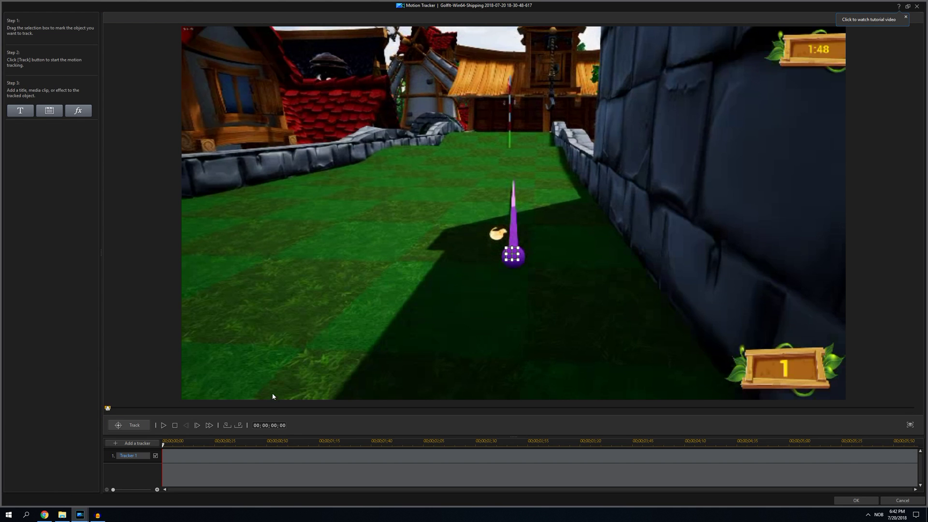
# - Try to track the flaming ball with the first tracker from 00;00;03;53
pyautogui.click(203, 443)
pyautogui.moveTo(202, 447); pyautogui.dragTo(649, 471)
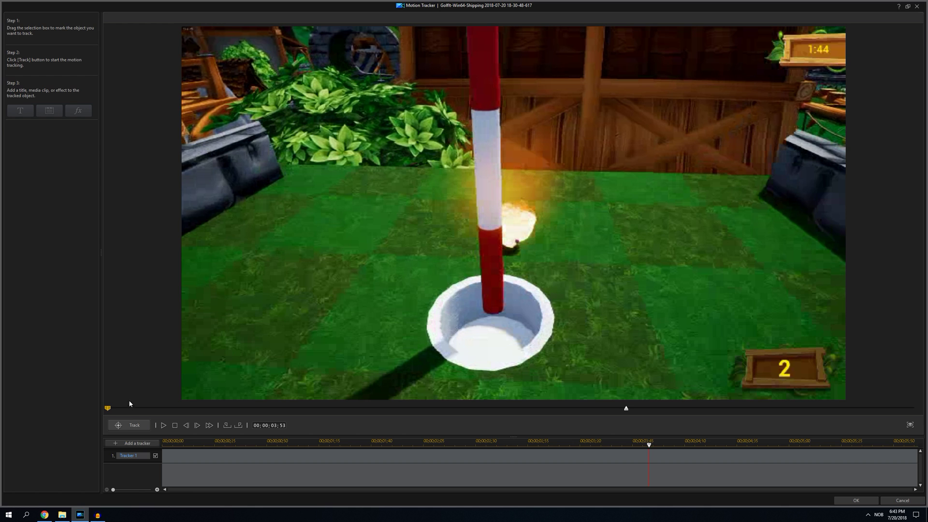
pyautogui.click(126, 425)
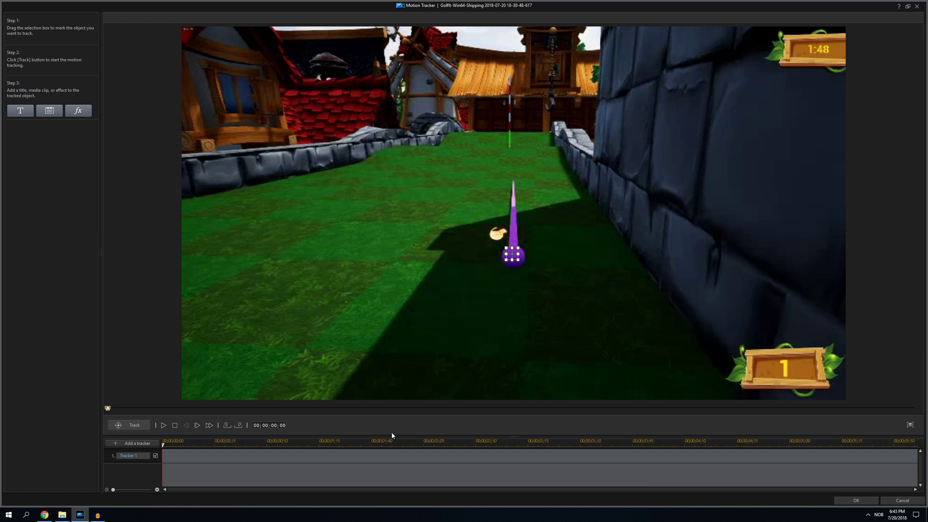
# - Add a second tracker, start its range at 00;00;03;54, and shrink its selection box onto the flaming ball
pyautogui.moveTo(163, 444); pyautogui.dragTo(650, 466)
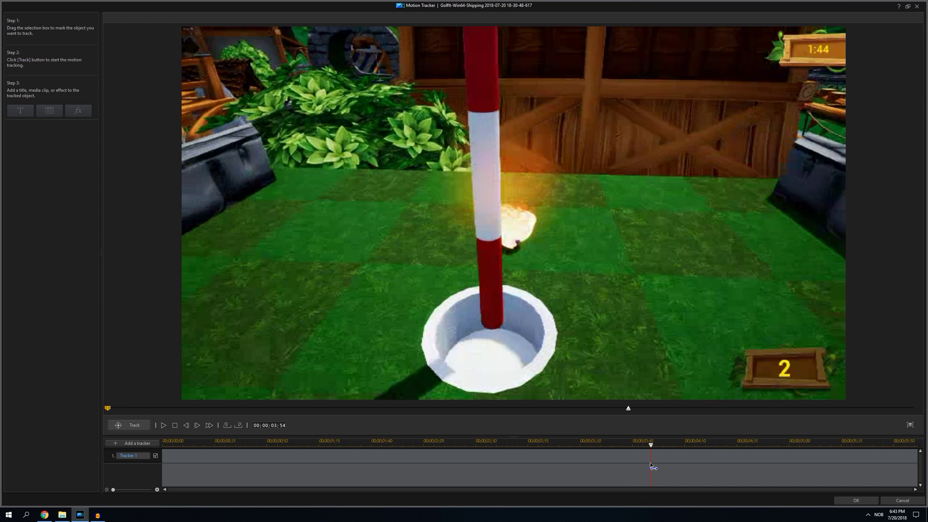
pyautogui.click(151, 442)
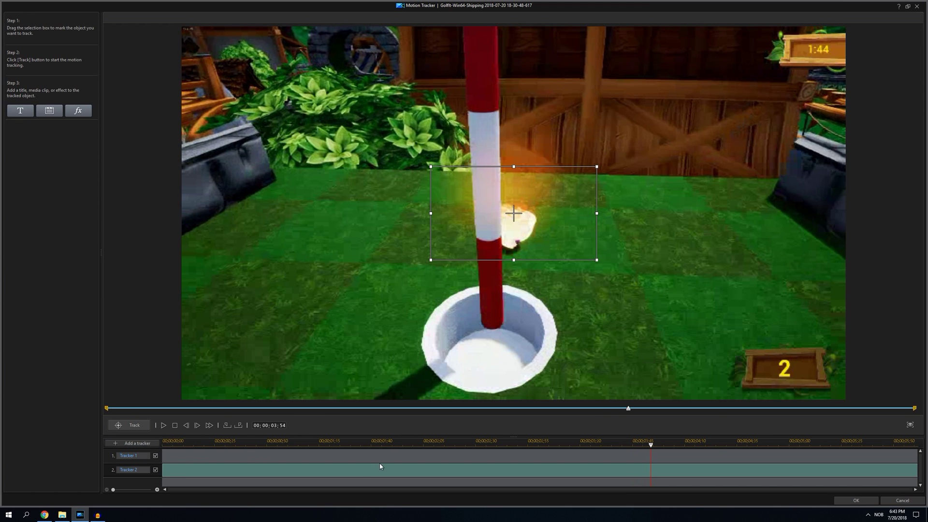
pyautogui.click(227, 426)
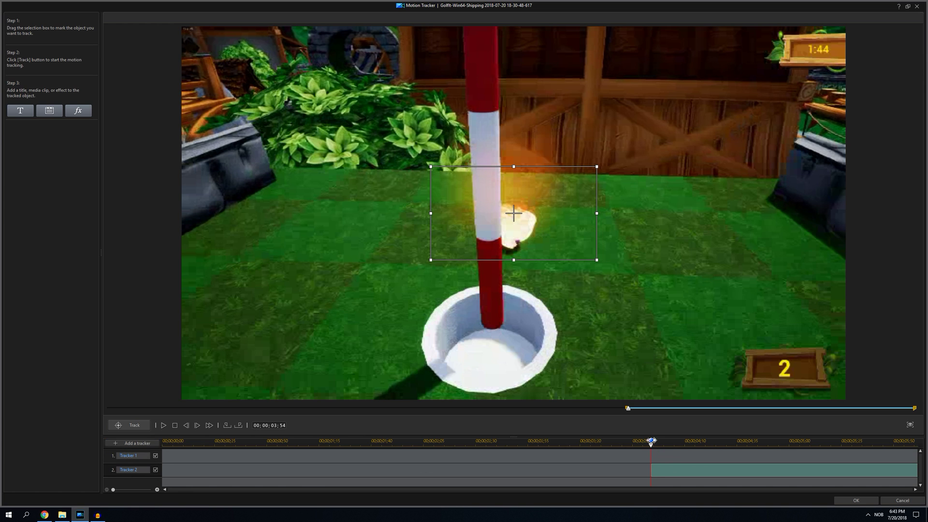
pyautogui.moveTo(596, 260); pyautogui.dragTo(512, 241)
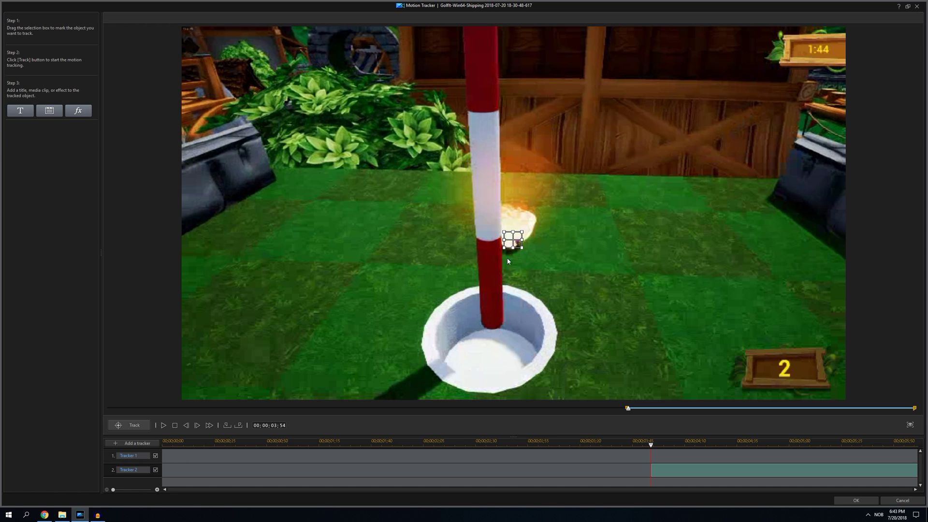
# - Track the flaming ball in short stretches up to 00;00;04;30, re-centering the box on it at 00;00;04;19
pyautogui.click(129, 426)
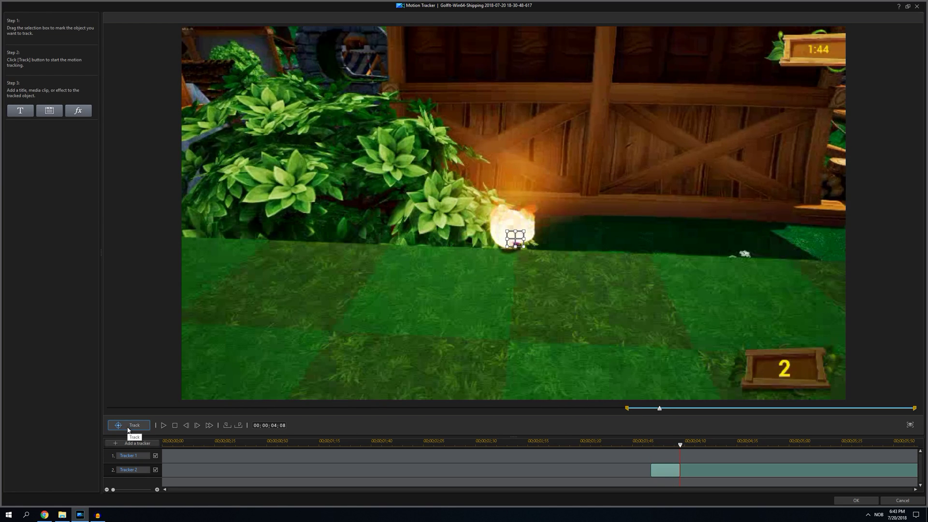
pyautogui.click(128, 428)
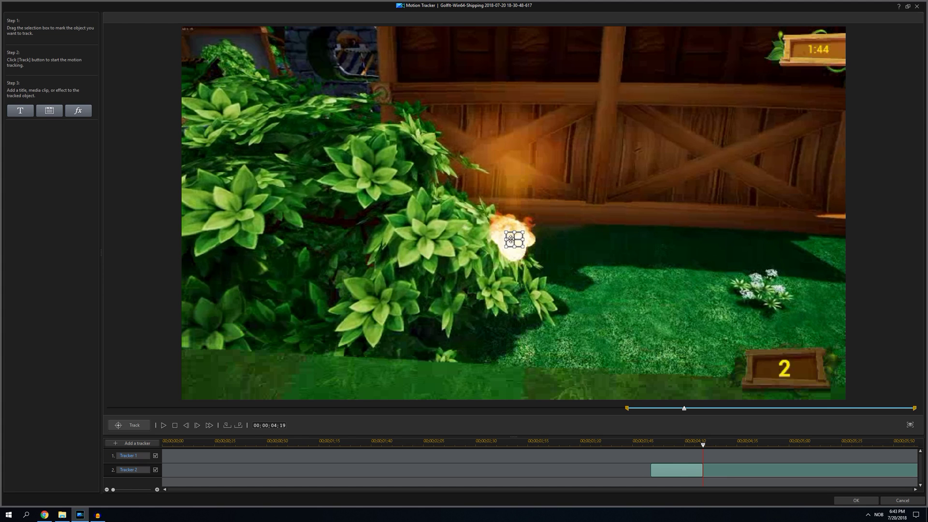
pyautogui.moveTo(506, 250); pyautogui.dragTo(509, 249)
pyautogui.click(125, 425)
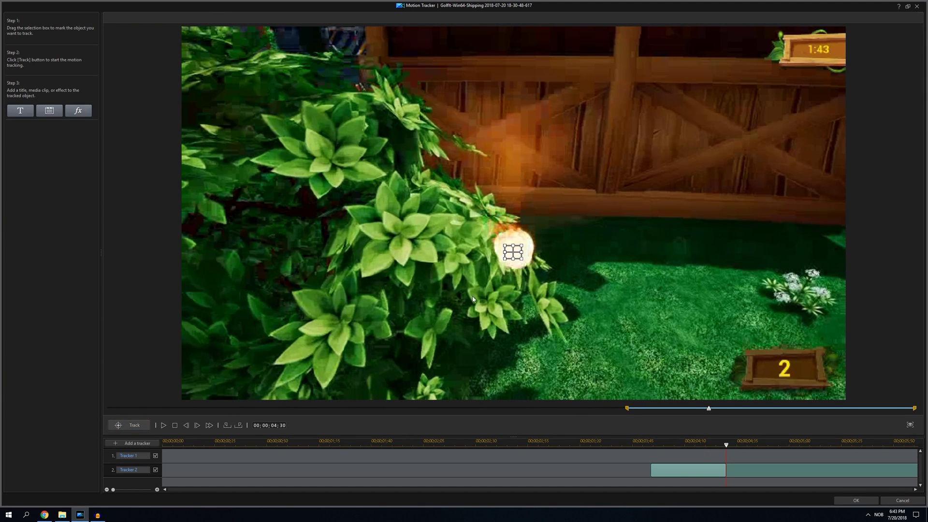
# - Continue tracking the flaming ball from 00;00;04;30 to 00;00;04;55, nudging the box back onto it between runs
pyautogui.moveTo(515, 250); pyautogui.dragTo(517, 251)
pyautogui.click(135, 425)
pyautogui.moveTo(509, 245); pyautogui.dragTo(509, 248)
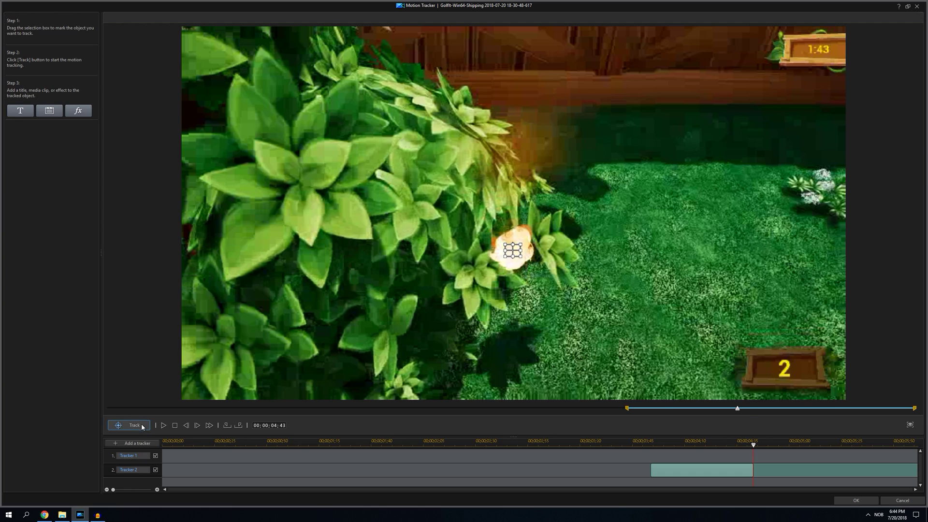
pyautogui.click(142, 426)
pyautogui.click(142, 427)
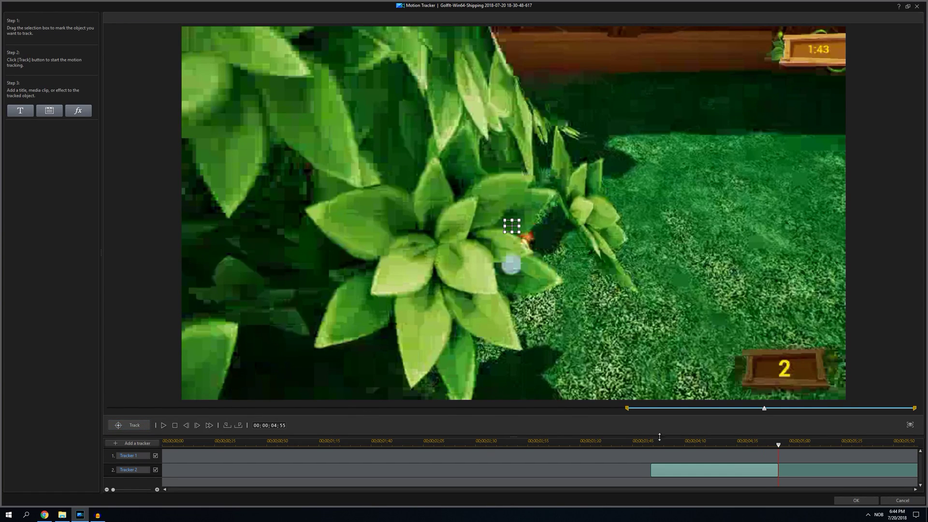
# - Return to 00;00;04;49, move the box down onto the ball, and track up to 00;00;05;00
pyautogui.moveTo(778, 444)
pyautogui.mouseDown()
pyautogui.moveTo(755, 445)
pyautogui.moveTo(766, 447)
pyautogui.mouseUp()
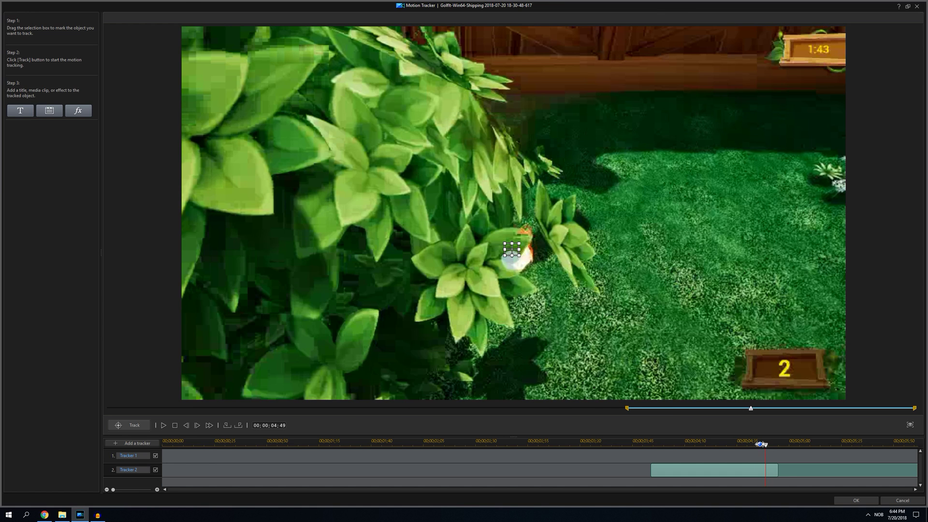
pyautogui.moveTo(511, 249); pyautogui.dragTo(510, 263)
pyautogui.click(138, 427)
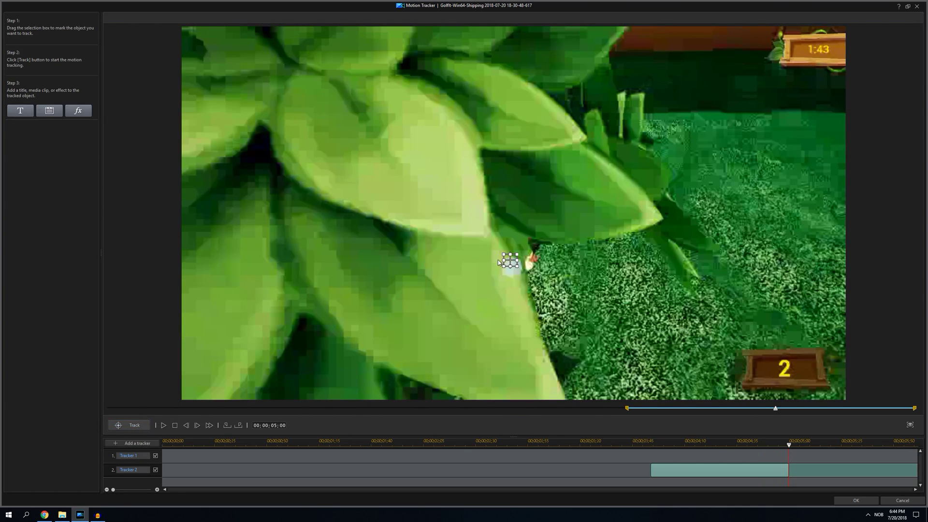
# - Re-center the box on the ball at 00;00;05;00, track to 00;00;05;10, and end the tracking range there
pyautogui.moveTo(511, 259); pyautogui.dragTo(512, 266)
pyautogui.click(147, 426)
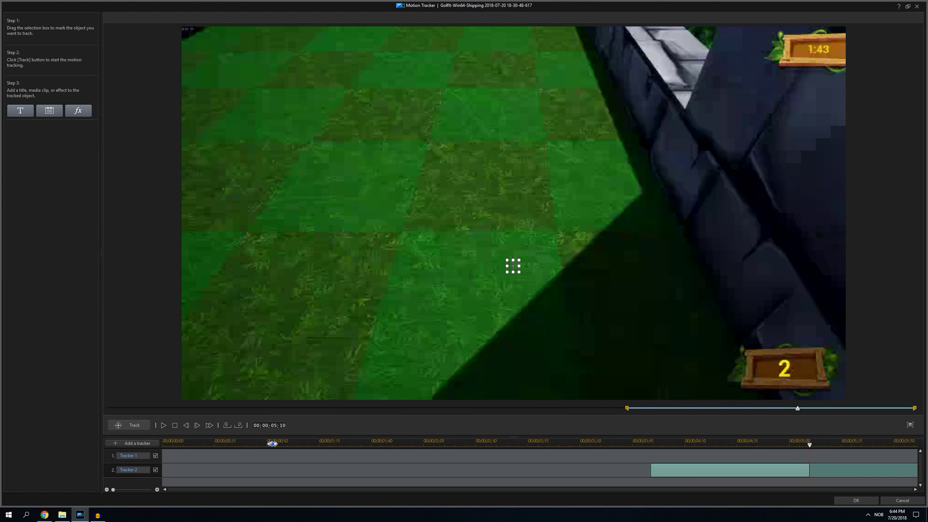
pyautogui.click(239, 426)
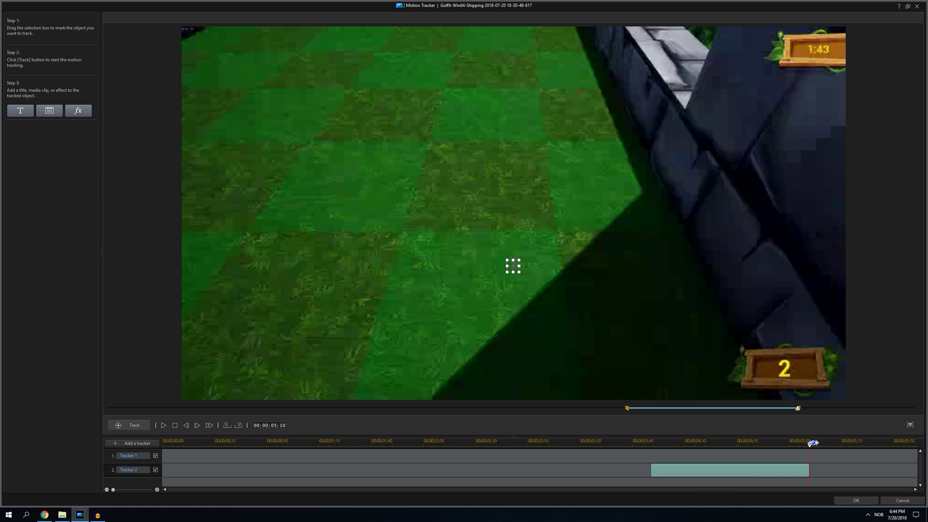
# - At 00;00;03;56, import 13-2-angry-troll-face-meme-png.png from Downloads as the tracked media clip and place it on the ball
pyautogui.moveTo(816, 442); pyautogui.dragTo(659, 453)
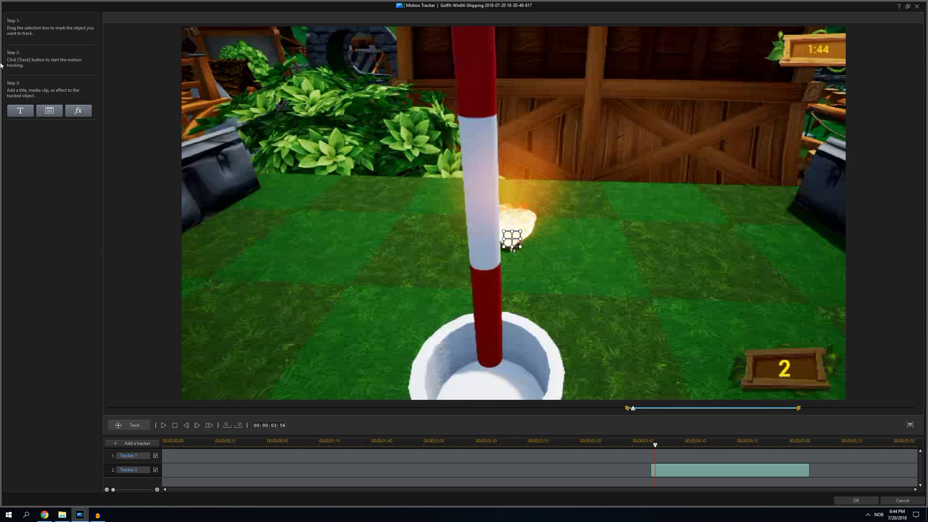
pyautogui.click(49, 110)
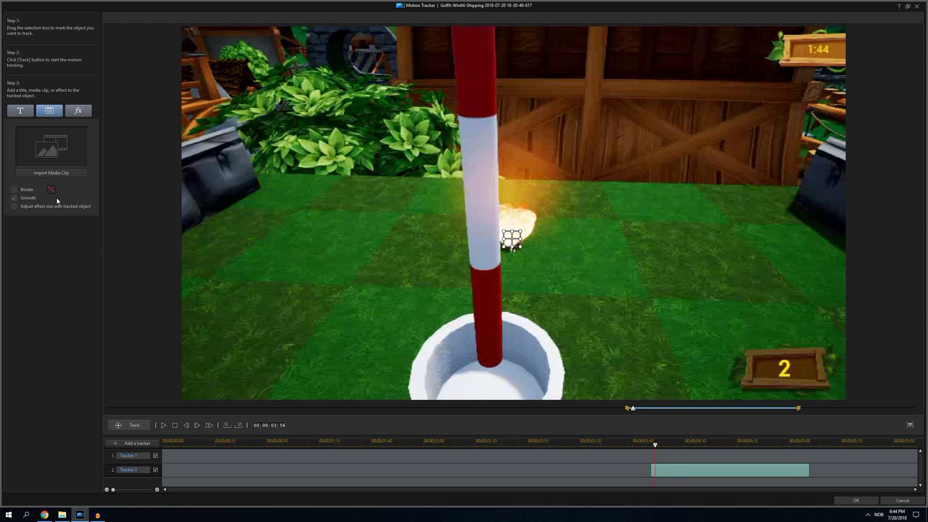
pyautogui.click(42, 173)
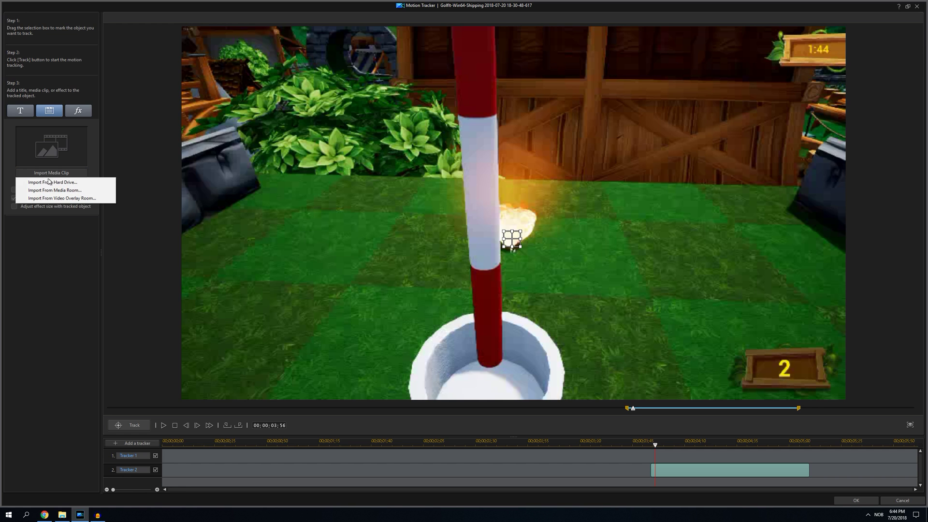
pyautogui.click(56, 183)
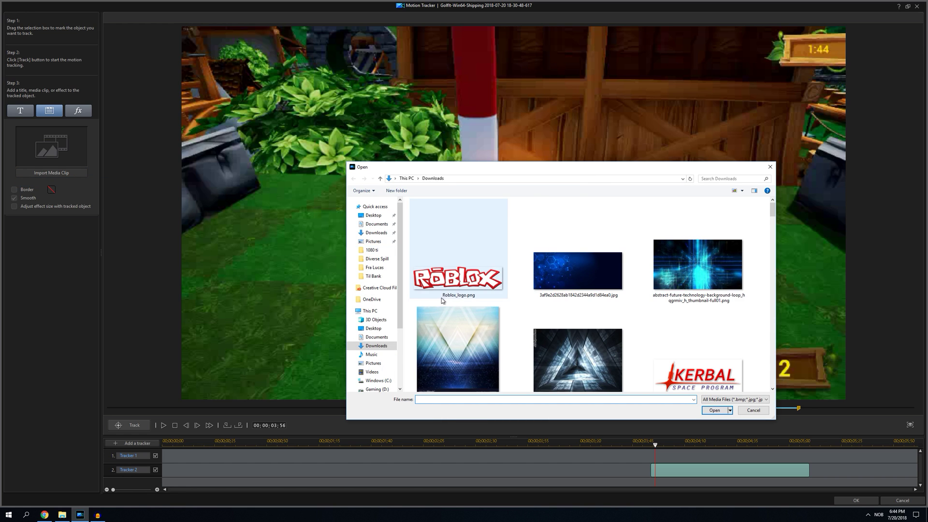
pyautogui.scroll(-10, 668, 317)
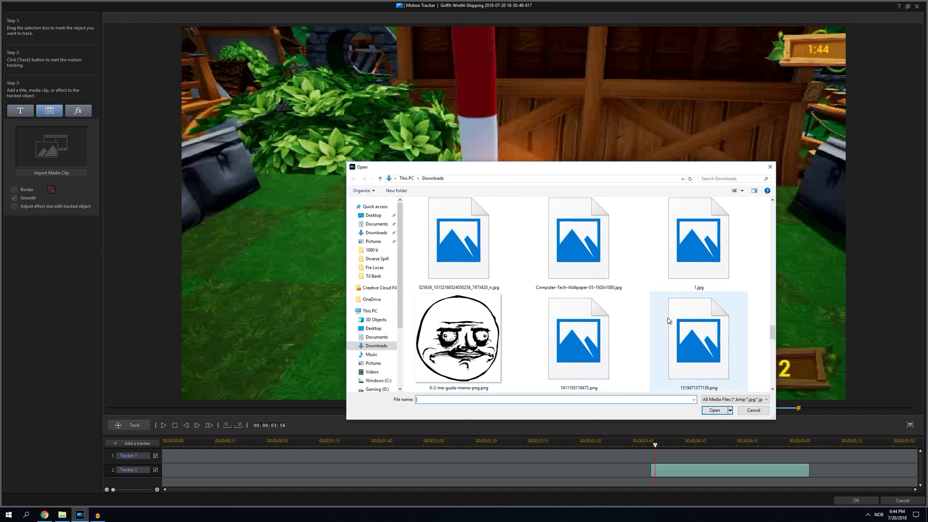
pyautogui.scroll(2, 666, 323)
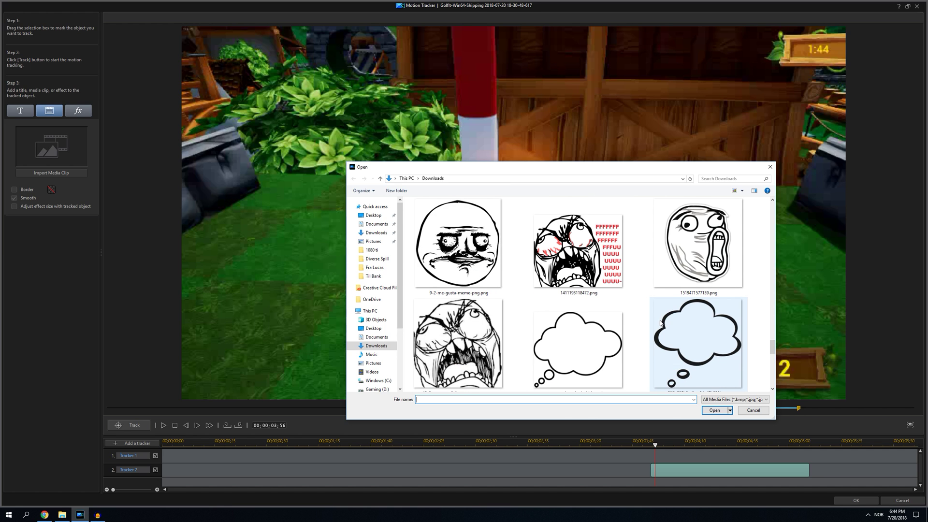
pyautogui.click(471, 337)
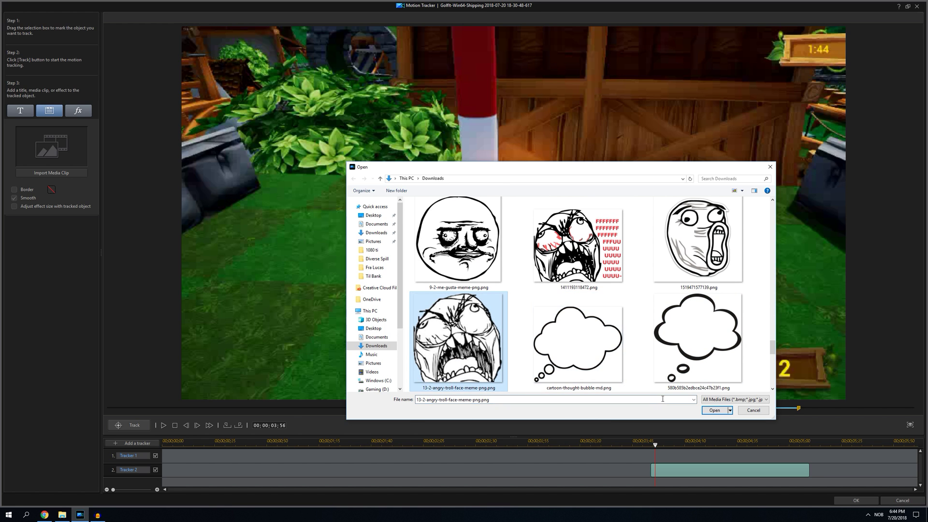
pyautogui.click(714, 411)
pyautogui.moveTo(513, 219); pyautogui.dragTo(513, 238)
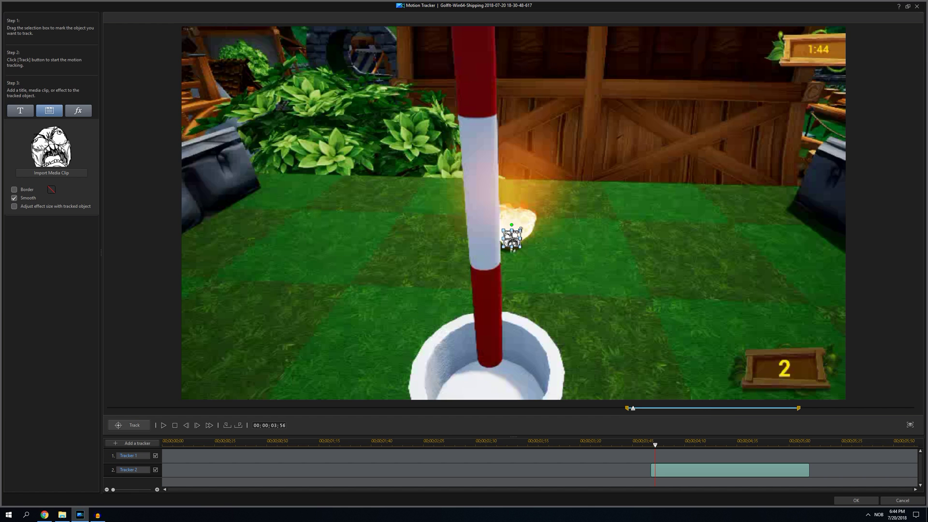
# - Adjust the troll-face image over the flaming ball, play the clip through to preview it, and accept the motion tracking
pyautogui.moveTo(502, 226); pyautogui.dragTo(523, 225)
pyautogui.click(165, 425)
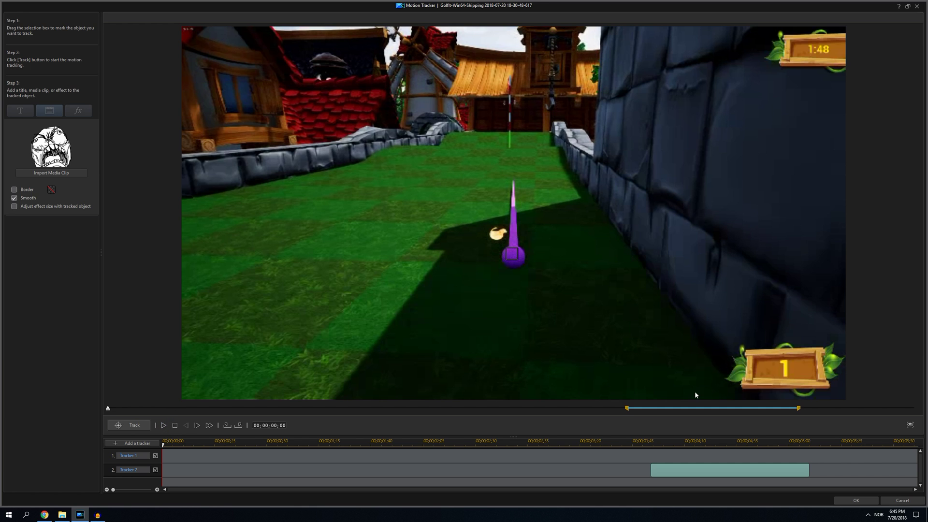
pyautogui.click(132, 427)
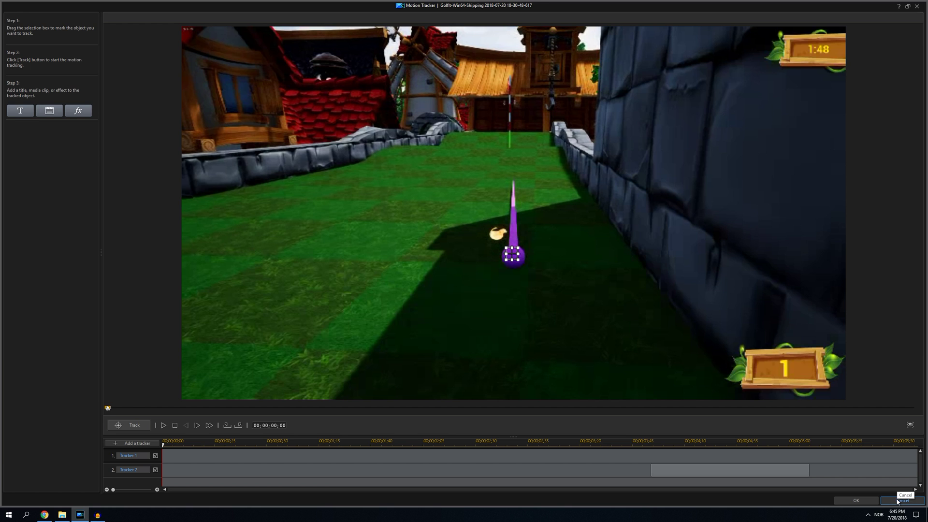
pyautogui.click(868, 500)
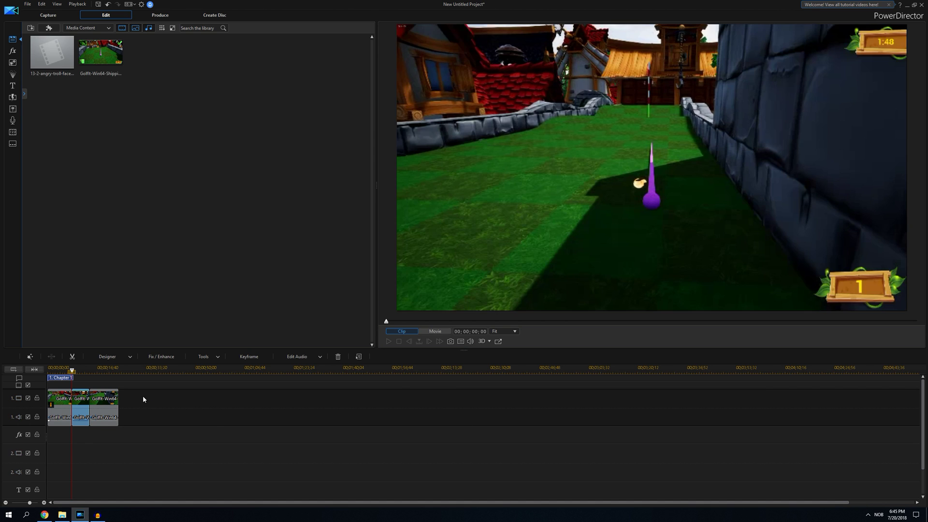
# - Open the third gameplay clip on the first video track in the Motion Tracker
pyautogui.click(105, 405)
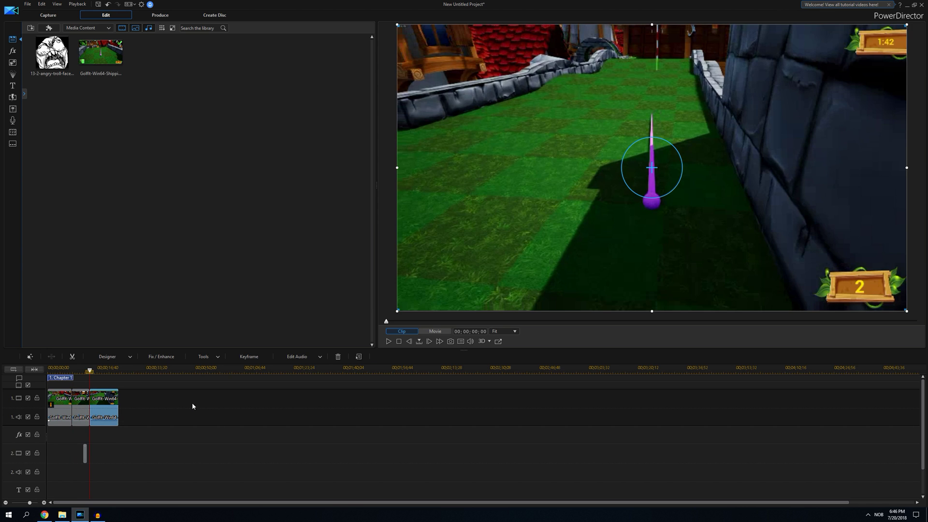
pyautogui.click(211, 358)
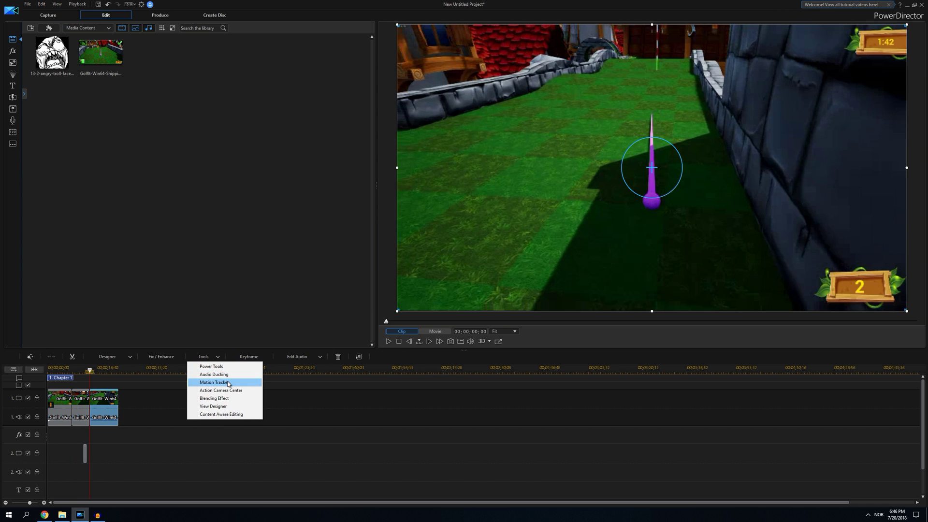
pyautogui.click(234, 384)
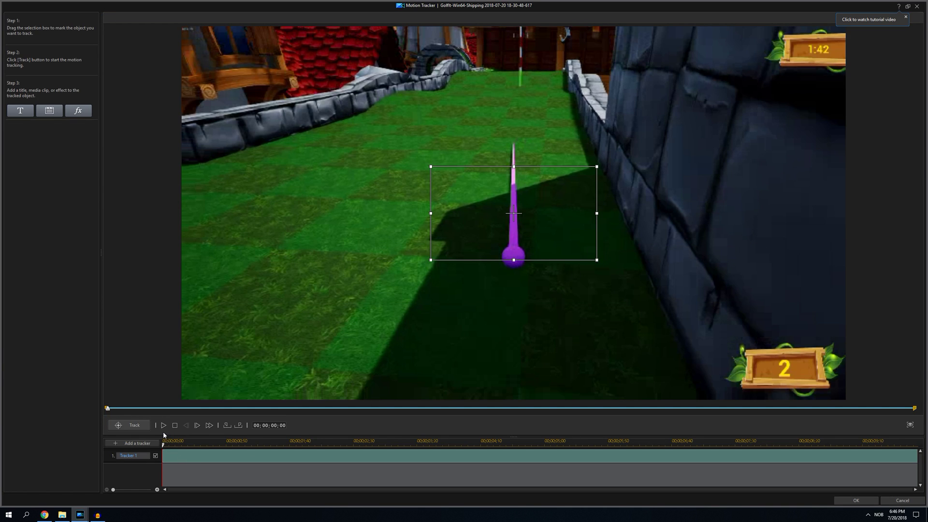
# - Start the tracking range at 00;00;05;02 and shrink the selection box to fit the purple ball
pyautogui.moveTo(162, 448); pyautogui.dragTo(482, 467)
pyautogui.moveTo(492, 471); pyautogui.dragTo(548, 481)
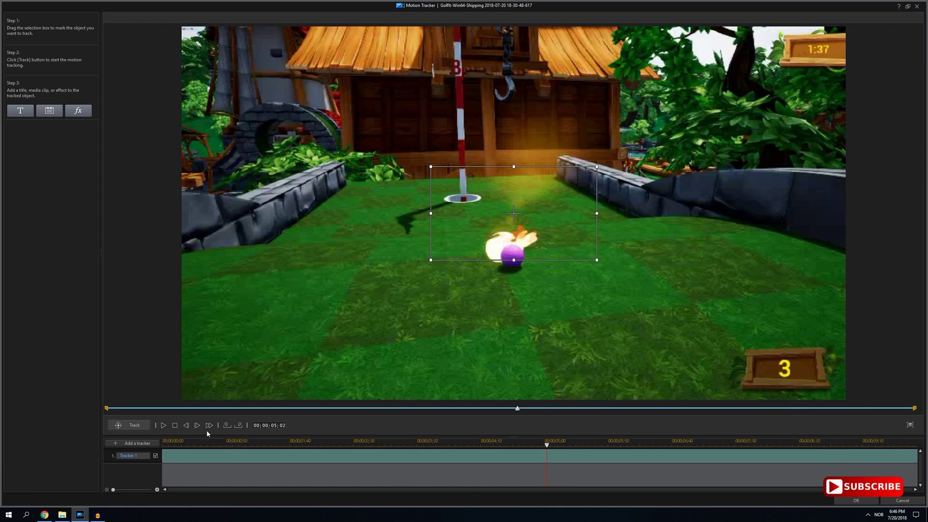
pyautogui.click(227, 426)
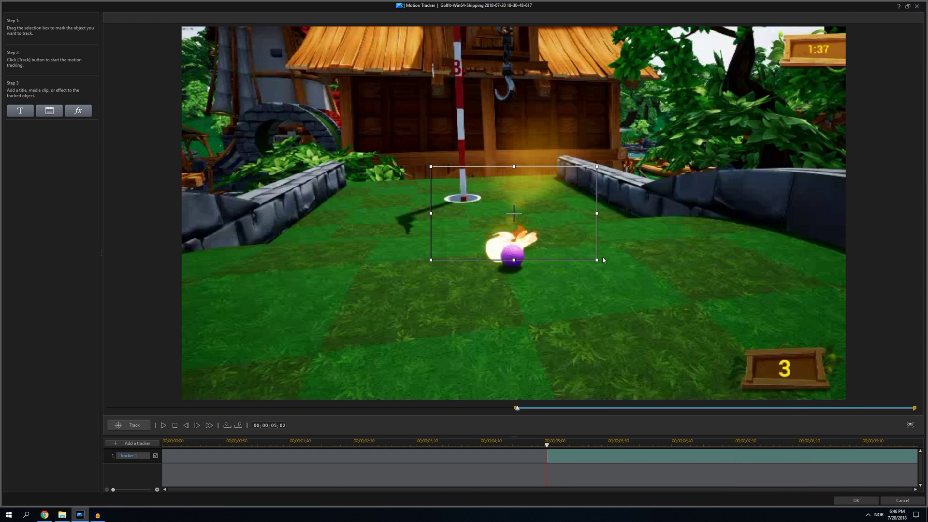
pyautogui.moveTo(597, 259); pyautogui.dragTo(514, 256)
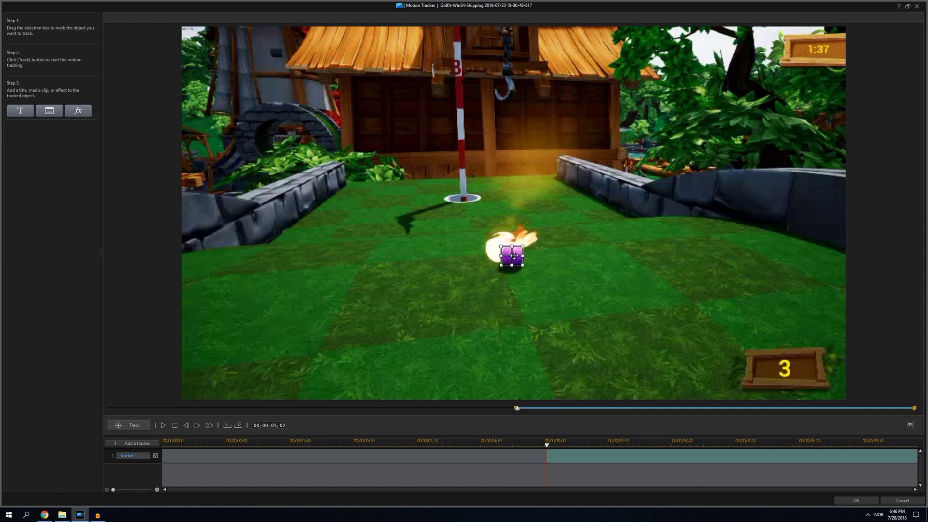
# - Track the ball, return to 00;00;05;18 to move the box back onto it, and track again to 00;00;05;33
pyautogui.click(134, 427)
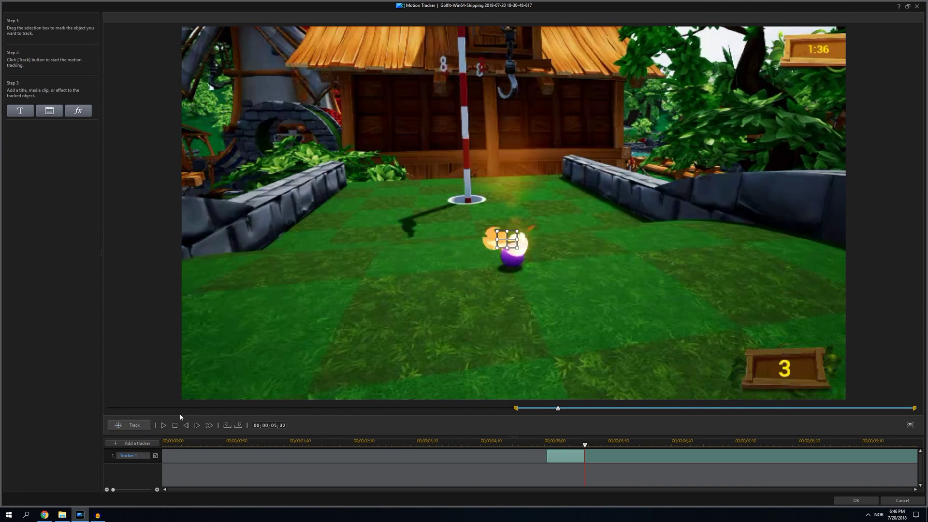
pyautogui.moveTo(585, 445); pyautogui.dragTo(567, 446)
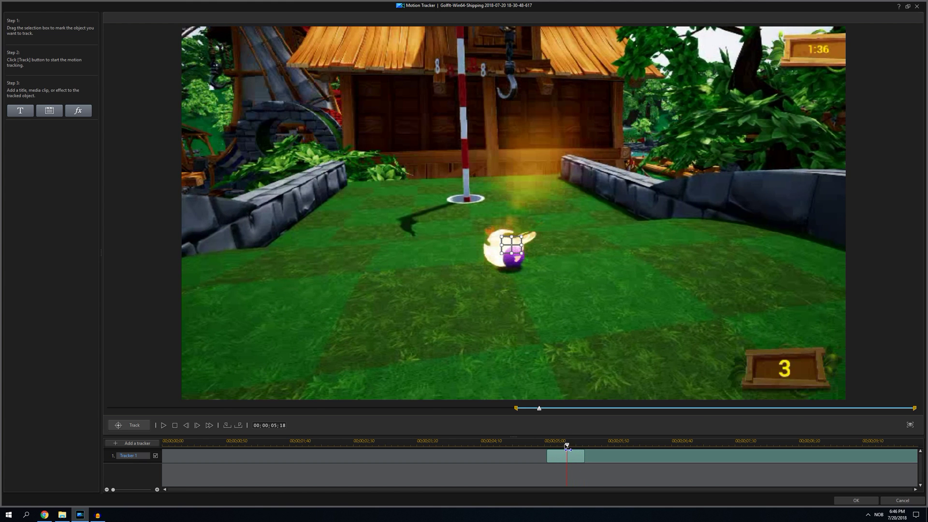
pyautogui.moveTo(514, 251); pyautogui.dragTo(516, 260)
pyautogui.click(127, 426)
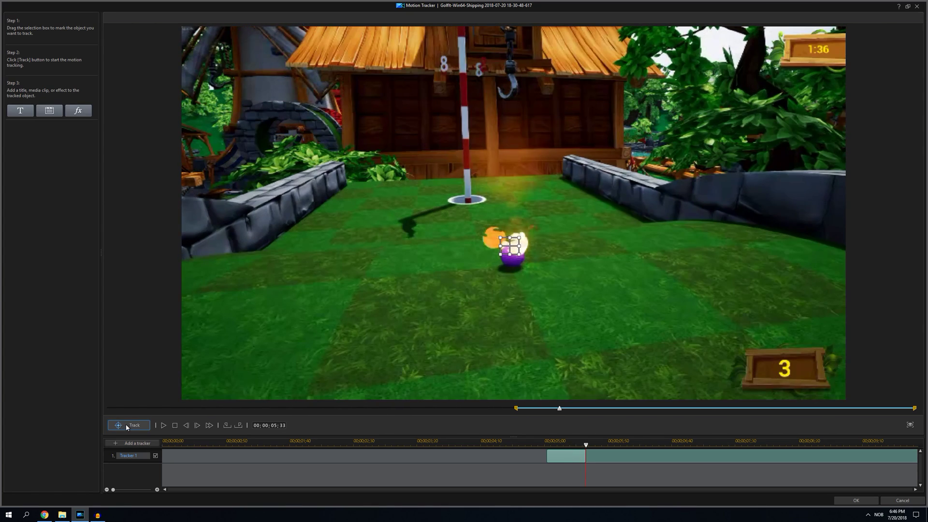
# - Continue tracking the ball from 00;00;05;33 to 00;00;06;43, re-centering the box on it between runs
pyautogui.moveTo(508, 243); pyautogui.dragTo(511, 251)
pyautogui.click(143, 425)
pyautogui.moveTo(499, 244); pyautogui.dragTo(508, 256)
pyautogui.click(130, 427)
pyautogui.moveTo(507, 242); pyautogui.dragTo(508, 255)
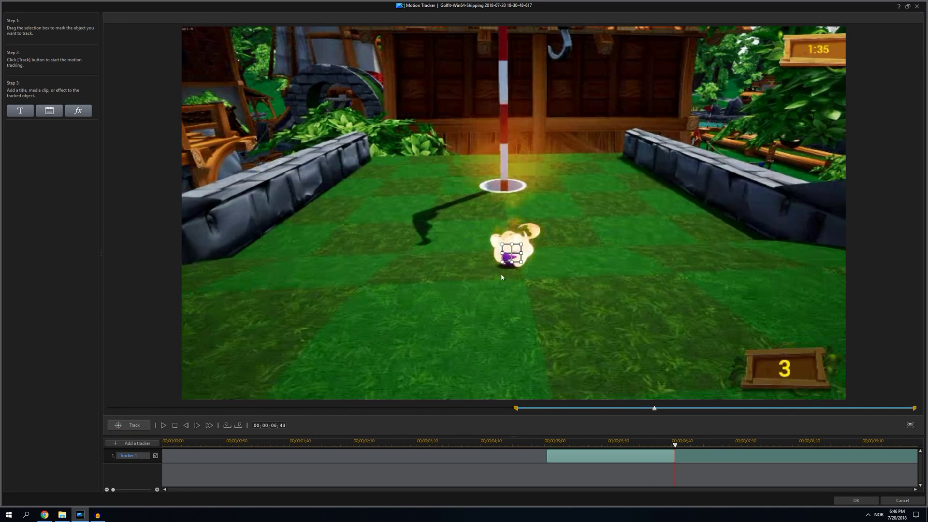
# - Track on to 00;00;08;12, return to 00;00;07;10, and move the box down onto the ball
pyautogui.click(139, 425)
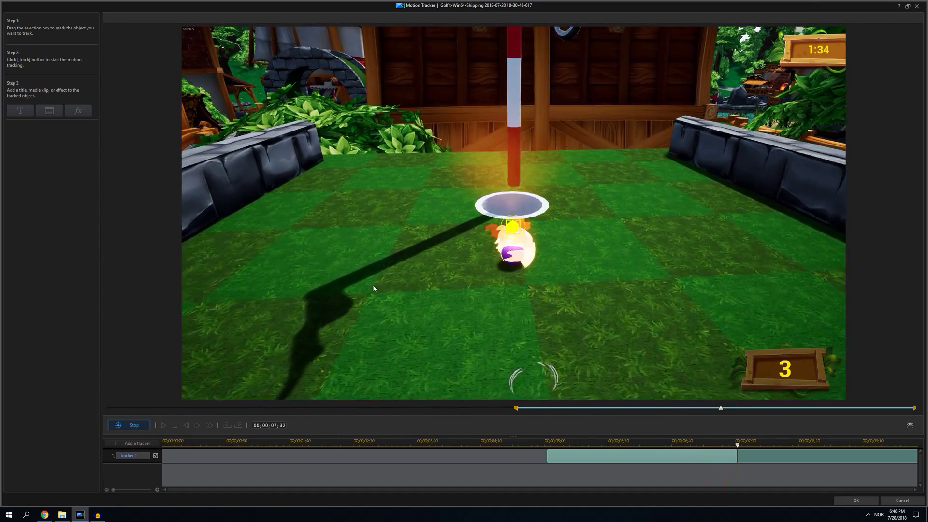
pyautogui.click(140, 425)
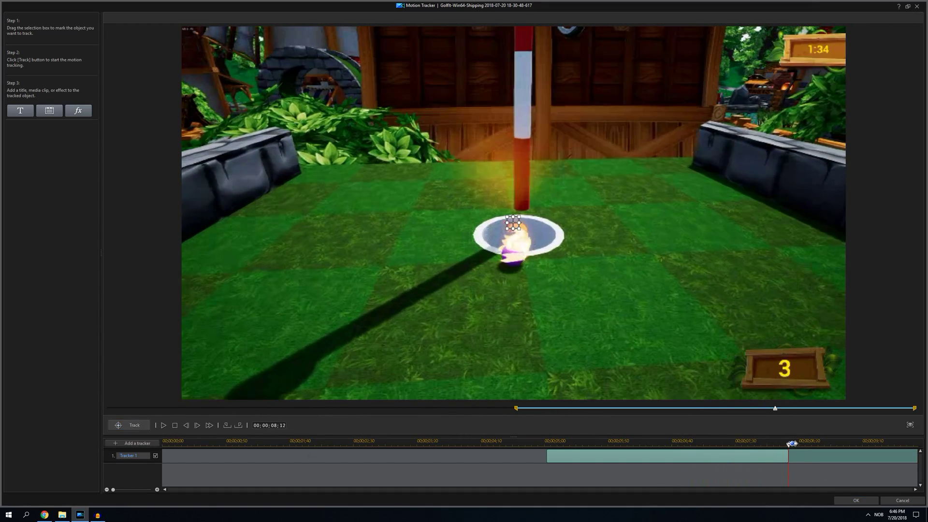
pyautogui.moveTo(789, 444); pyautogui.dragTo(710, 446)
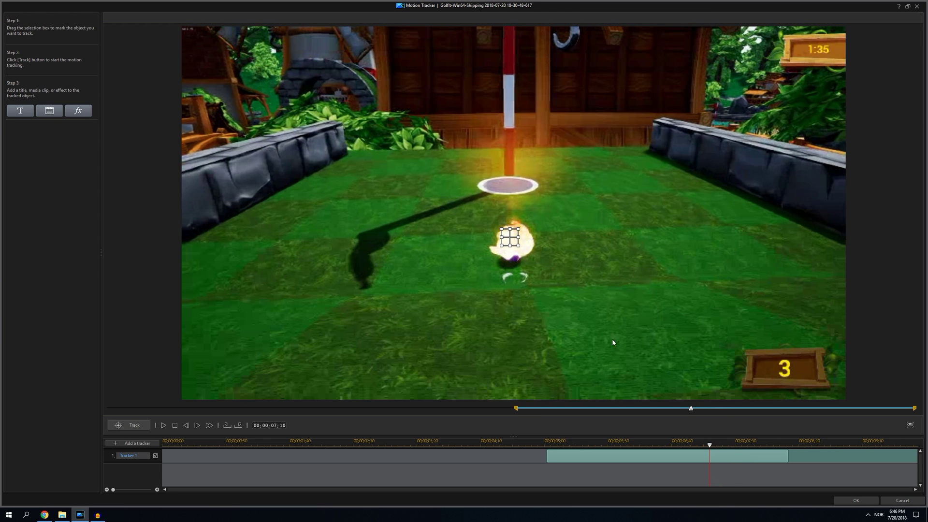
pyautogui.moveTo(711, 447)
pyautogui.mouseDown()
pyautogui.moveTo(691, 449)
pyautogui.moveTo(709, 446)
pyautogui.mouseUp()
pyautogui.moveTo(510, 237); pyautogui.dragTo(512, 254)
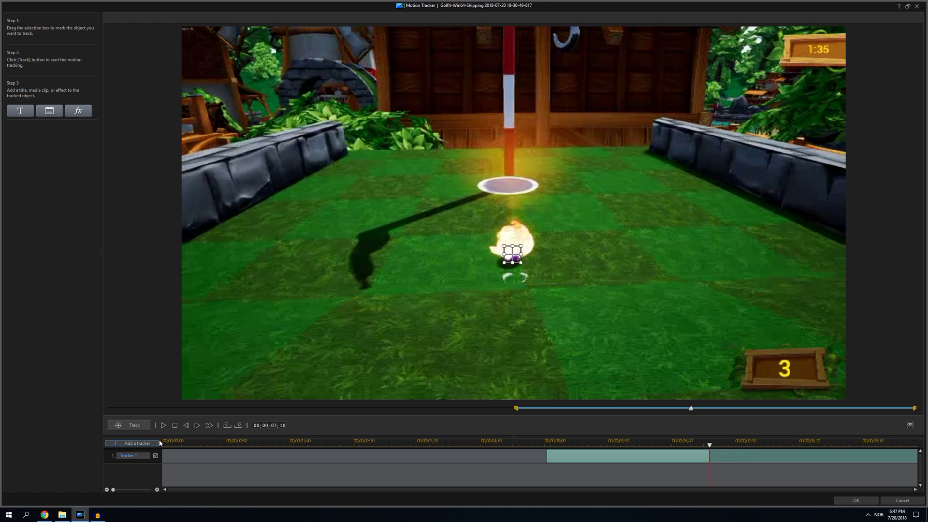
# - Track from 00;00;07;10 to 00;00;08;06, stopping at 00;00;07;44 to re-center the box, and place it on the ball again
pyautogui.click(132, 426)
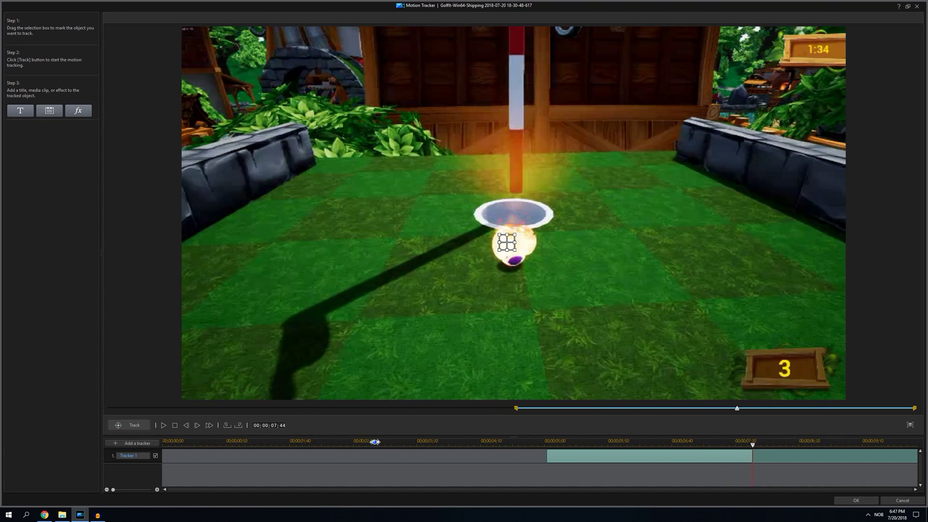
pyautogui.moveTo(507, 243); pyautogui.dragTo(513, 254)
pyautogui.click(135, 427)
pyautogui.moveTo(506, 241); pyautogui.dragTo(511, 256)
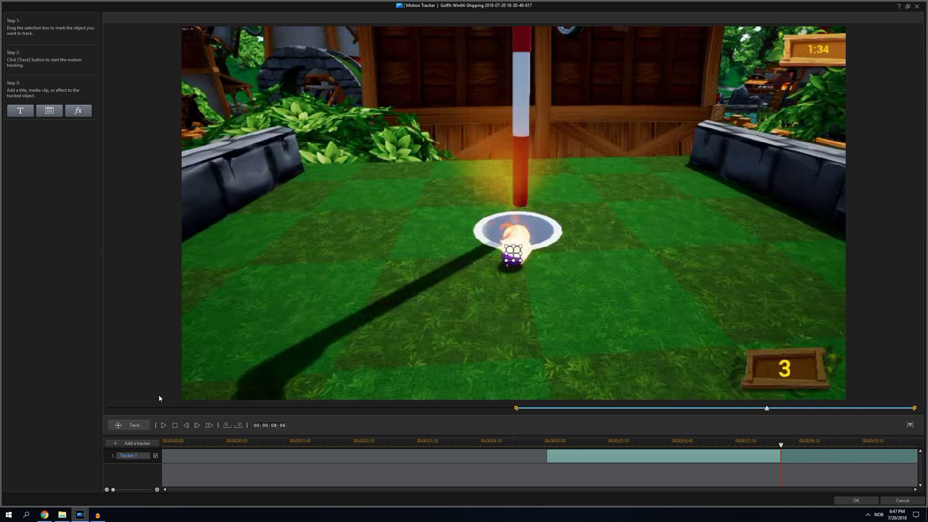
# - Continue tracking from 00;00;08;06 to 00;00;09;21, moving the box back onto the ball at 00;00;08;21 and 00;00;08;36
pyautogui.click(134, 425)
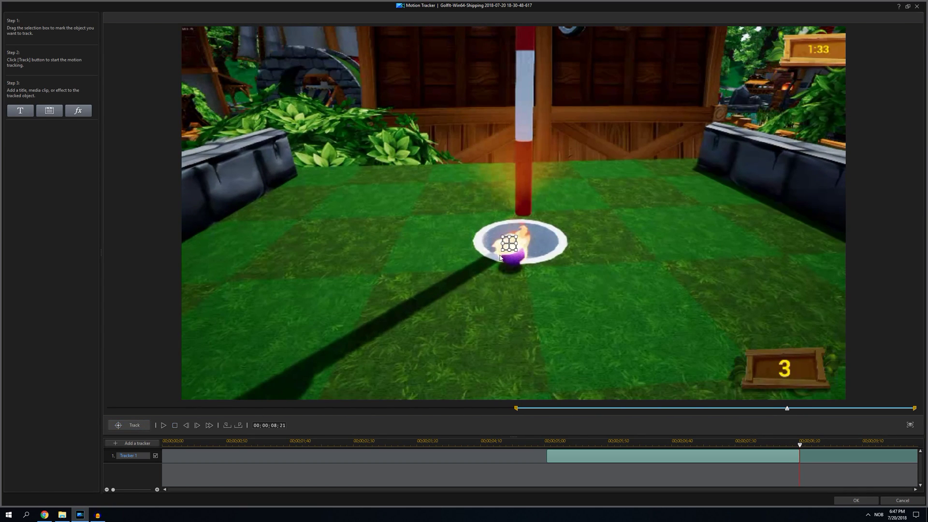
pyautogui.moveTo(511, 241); pyautogui.dragTo(515, 257)
pyautogui.click(135, 425)
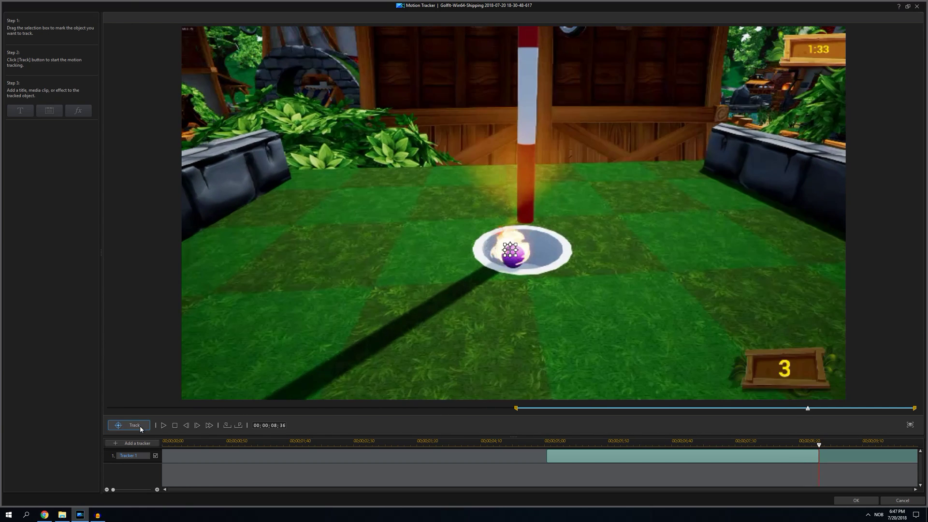
pyautogui.moveTo(509, 245); pyautogui.dragTo(515, 251)
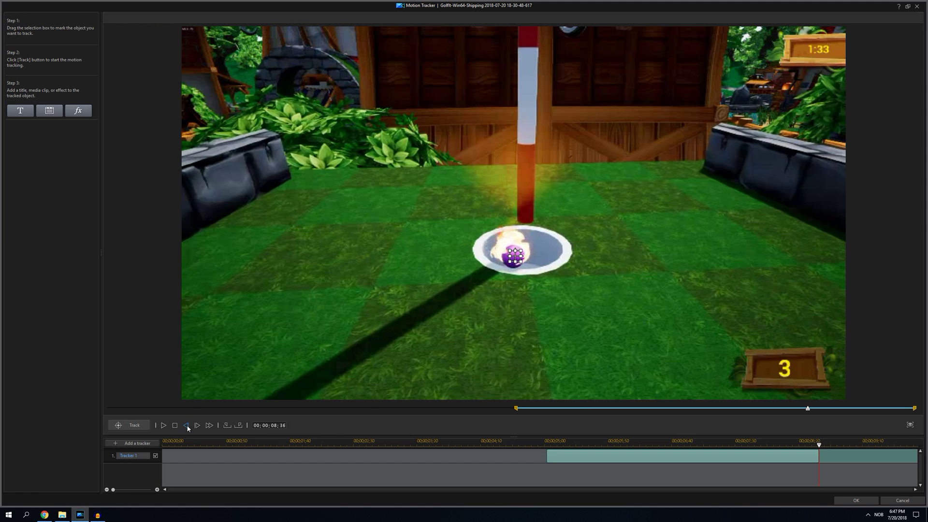
pyautogui.click(131, 425)
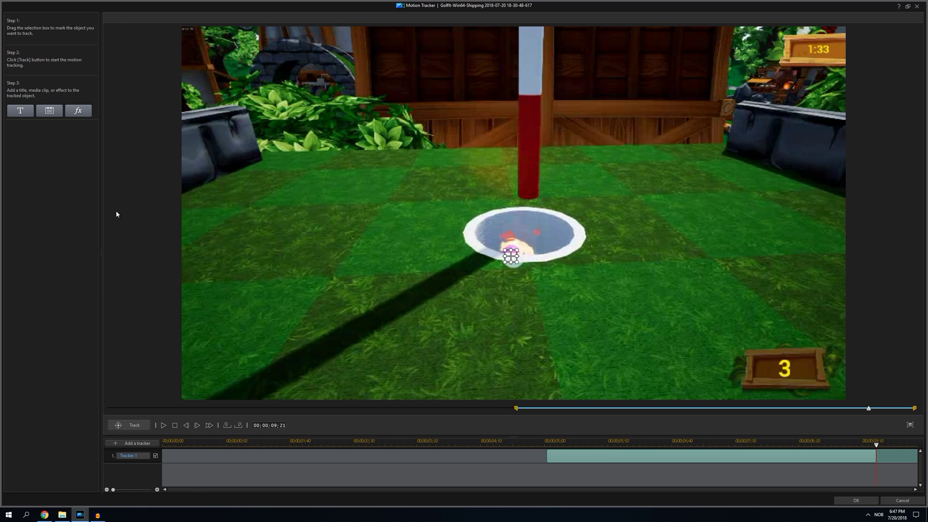
# - Add the title "GO INN" to the tracked object and place it just above the ball
pyautogui.click(24, 111)
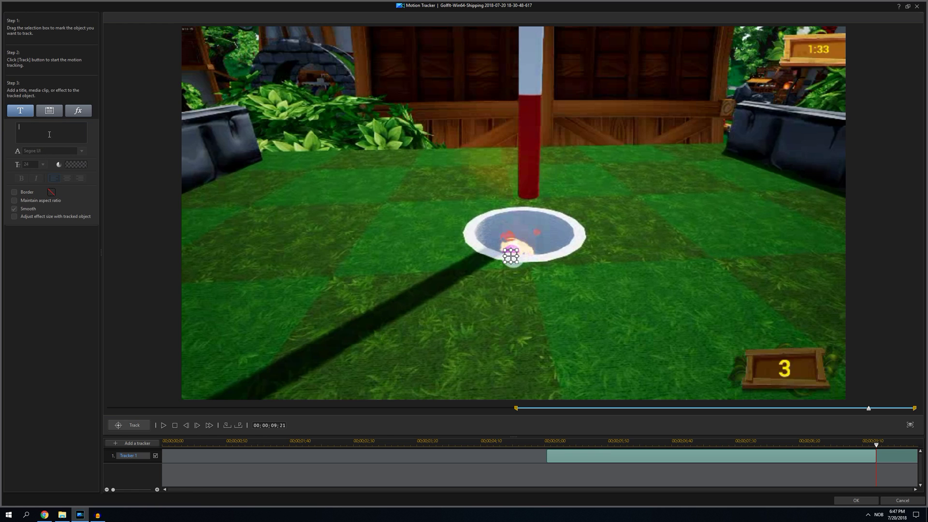
pyautogui.write('GO INN')
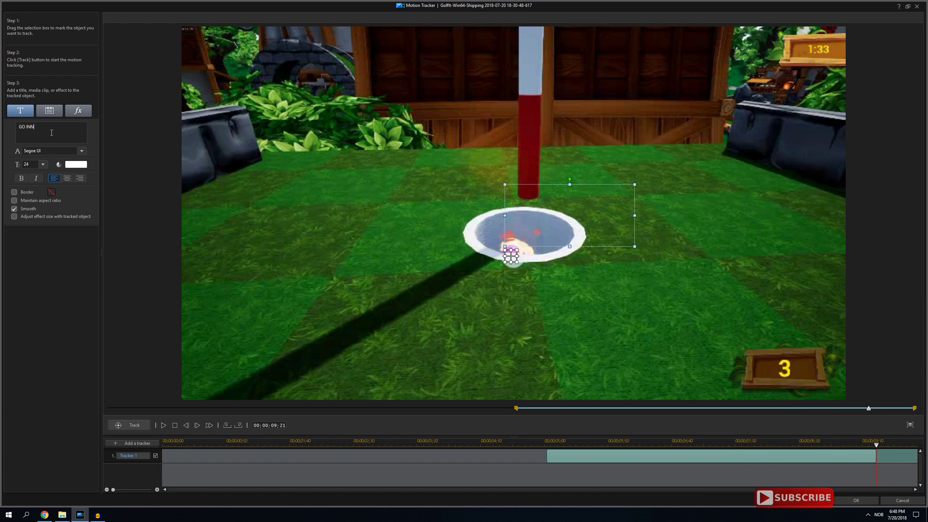
pyautogui.moveTo(559, 212); pyautogui.dragTo(499, 216)
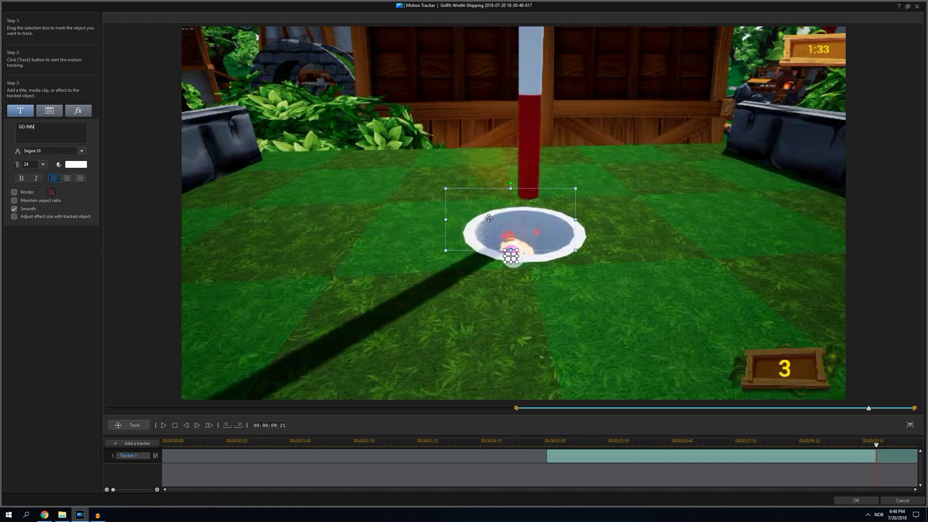
# - Set the title's font to Snap ITC and its color to purple (RGB 128, 0, 255), and re-center it above the ball
pyautogui.click(82, 151)
pyautogui.click(53, 282)
pyautogui.click(68, 166)
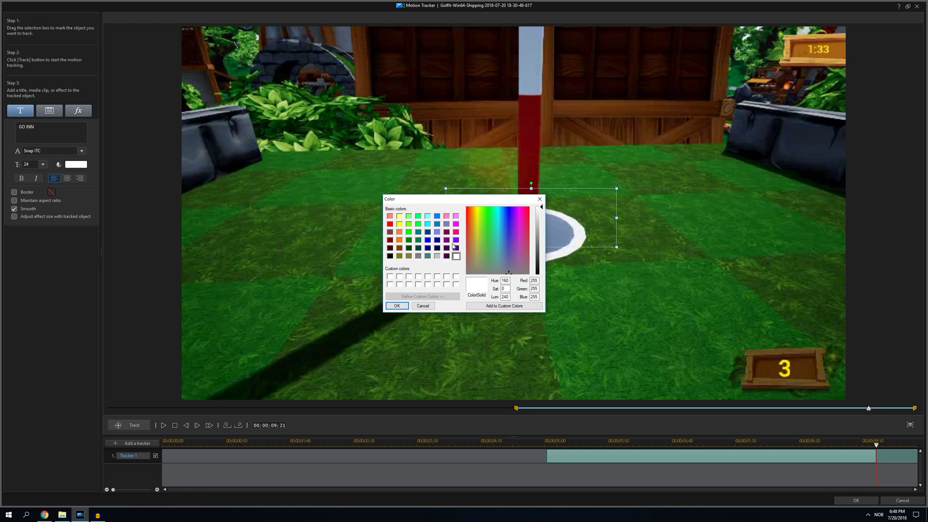
pyautogui.click(456, 240)
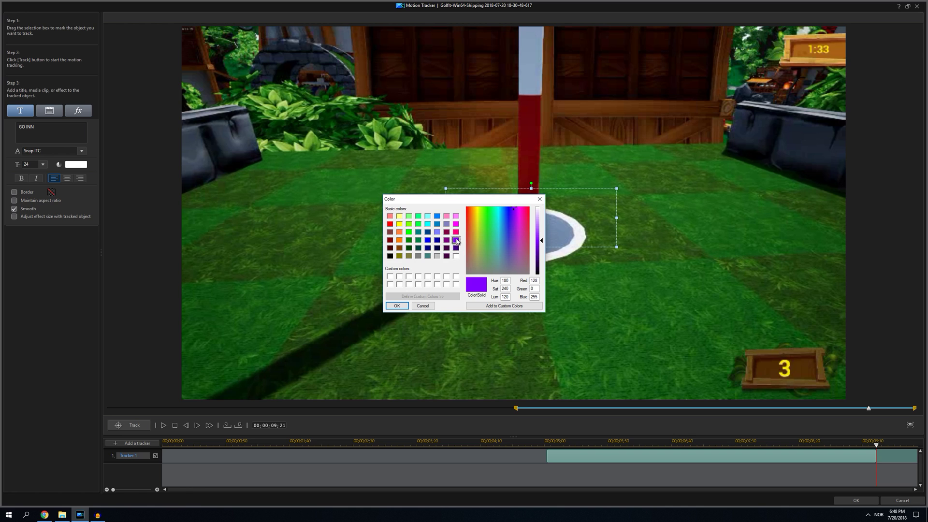
pyautogui.click(397, 306)
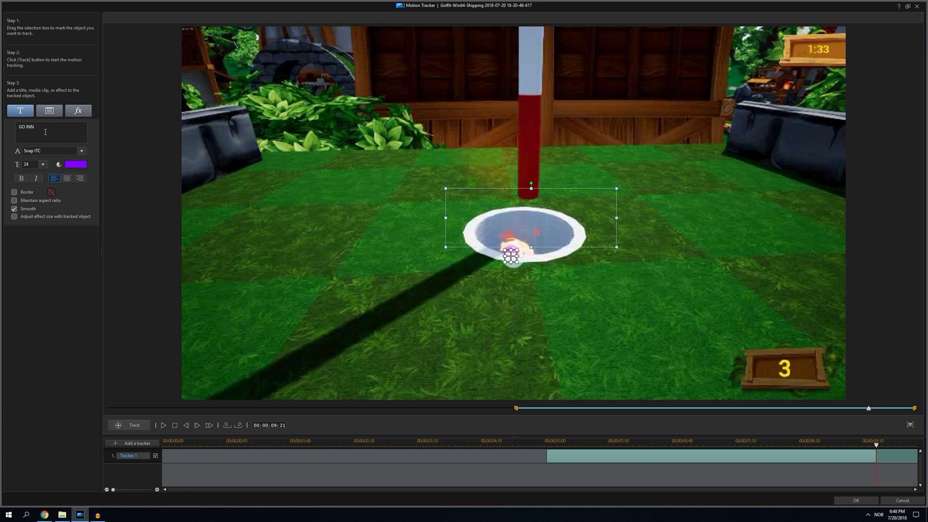
pyautogui.moveTo(494, 213); pyautogui.dragTo(478, 217)
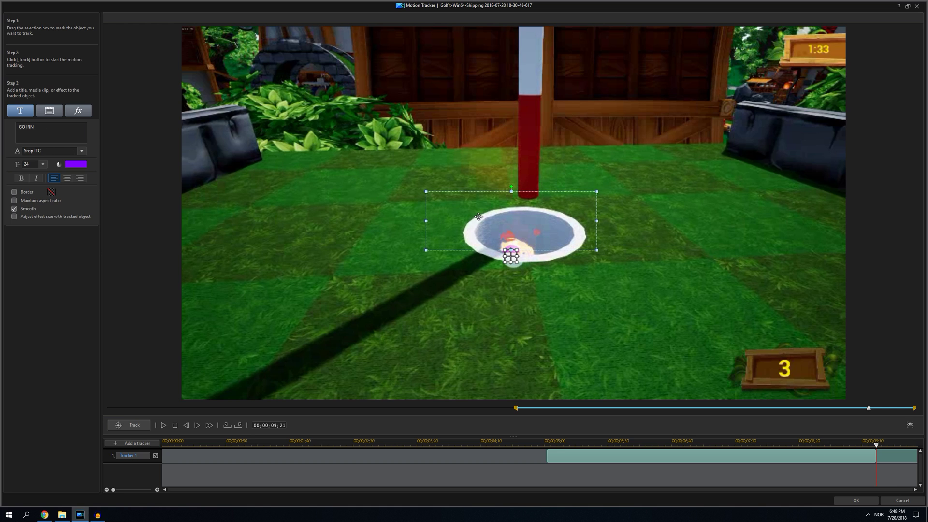
# - Reduce the title's font size to 16 and center its frame over the ball again
pyautogui.click(43, 165)
pyautogui.scroll(3, 47, 217)
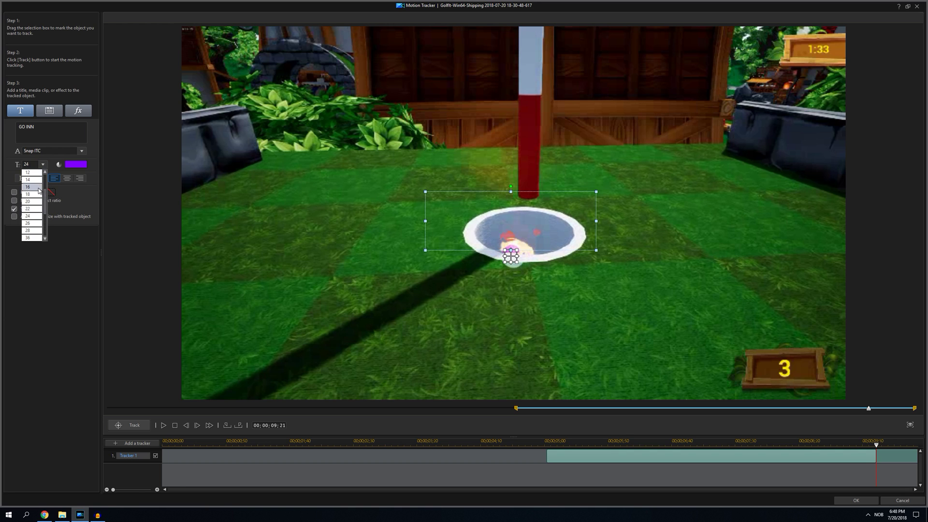
pyautogui.click(40, 191)
pyautogui.moveTo(501, 217); pyautogui.dragTo(528, 237)
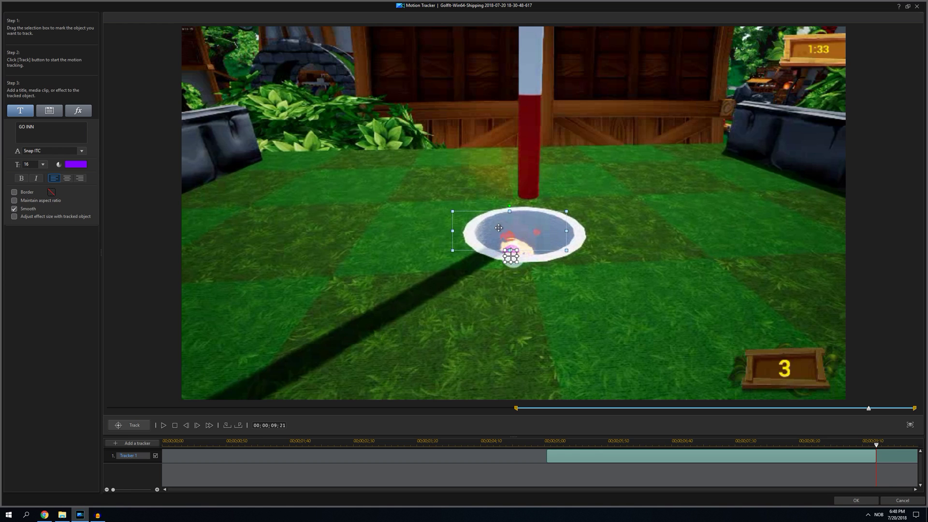
pyautogui.moveTo(508, 227)
pyautogui.mouseDown()
pyautogui.moveTo(466, 156)
pyautogui.moveTo(424, 136)
pyautogui.moveTo(499, 230)
pyautogui.moveTo(509, 229)
pyautogui.mouseUp()
# - Change the title's font to Stencil and shift the text so it is centered above the ball
pyautogui.click(83, 152)
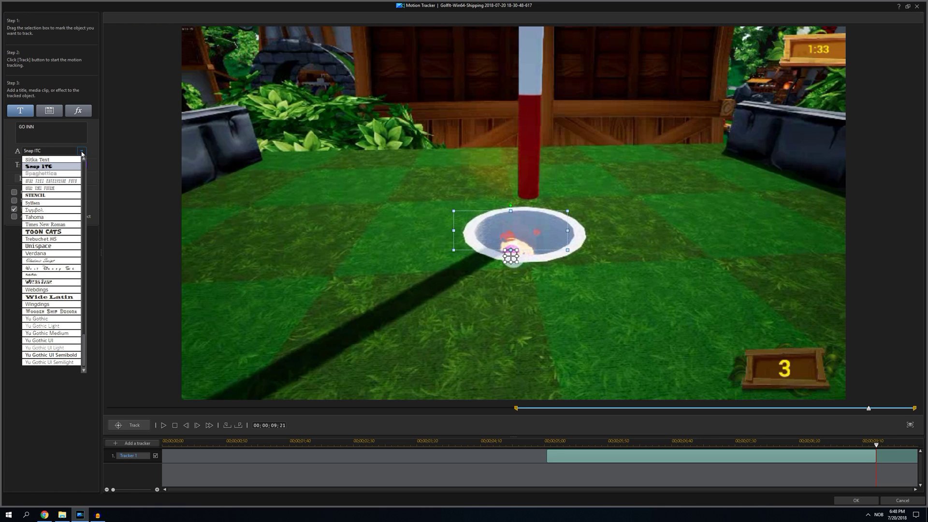
pyautogui.click(60, 201)
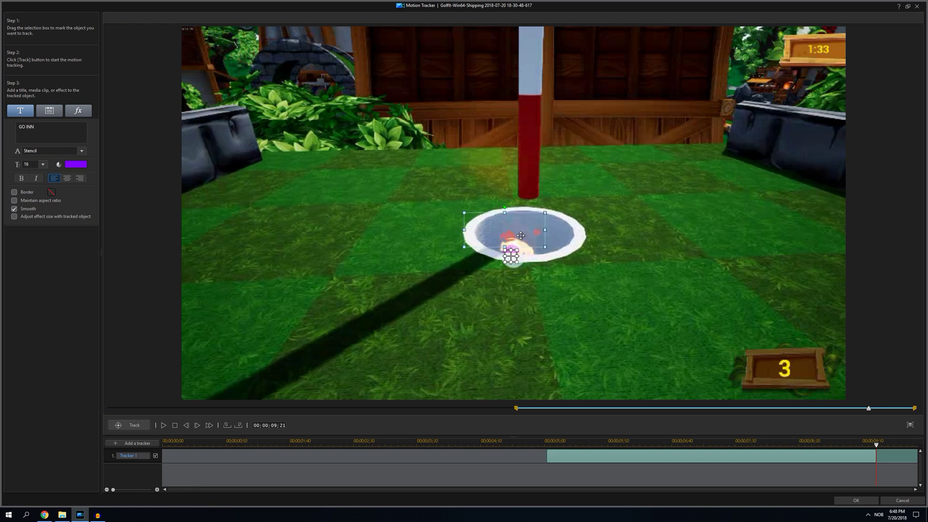
pyautogui.moveTo(510, 233); pyautogui.dragTo(527, 239)
# - Turn on the border and bold style for the title, and play the clip to preview it
pyautogui.click(14, 192)
pyautogui.click(21, 178)
pyautogui.click(164, 426)
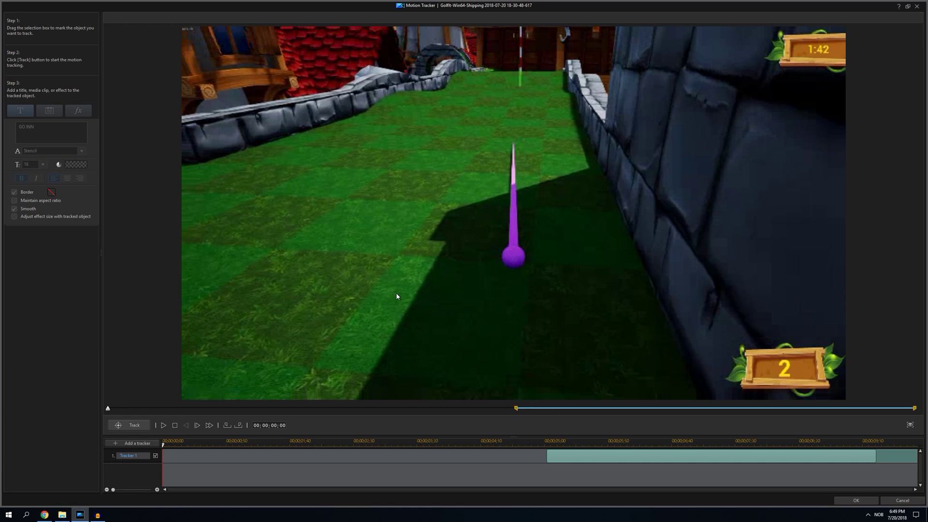
# - Accept the motion tracking with its GO INN title and look over the title and image placed on the timeline tracks
pyautogui.click(872, 500)
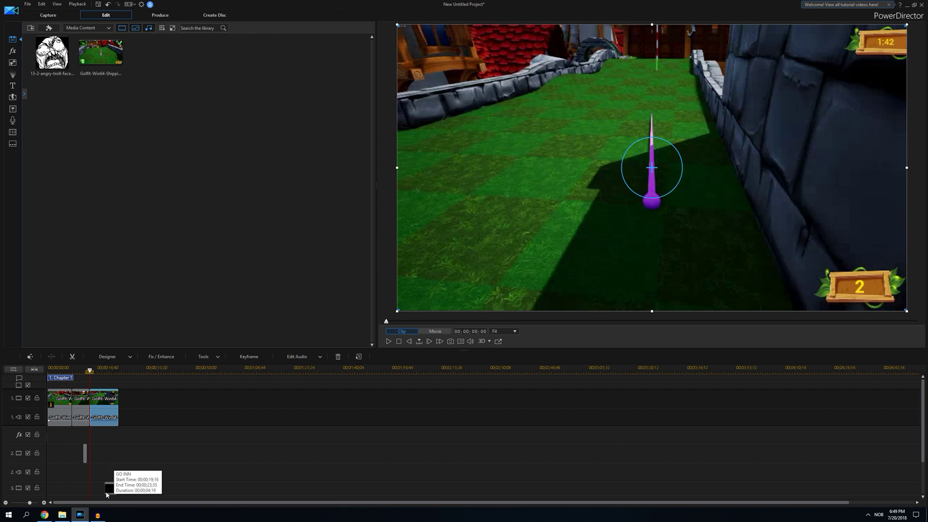
pyautogui.moveTo(920, 403); pyautogui.dragTo(904, 463)
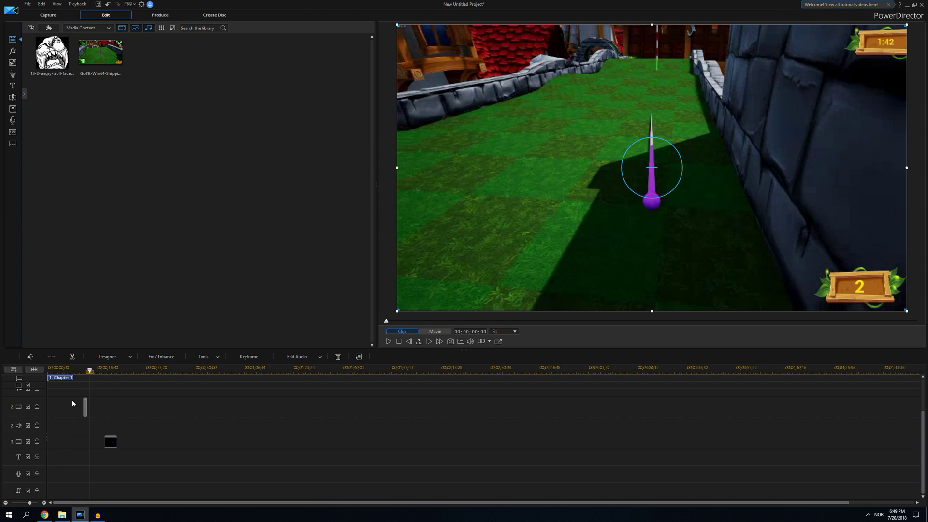
pyautogui.scroll(3, 923, 433)
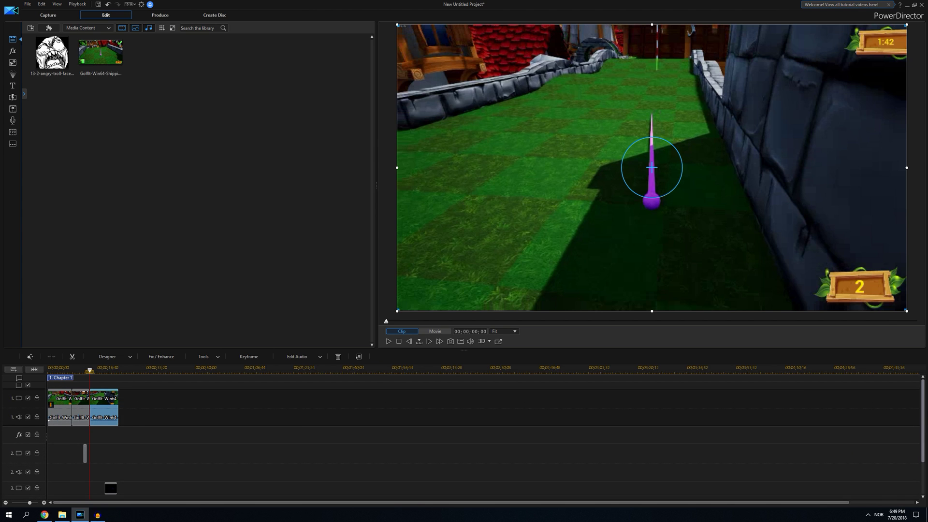
pyautogui.scroll(-3, 921, 433)
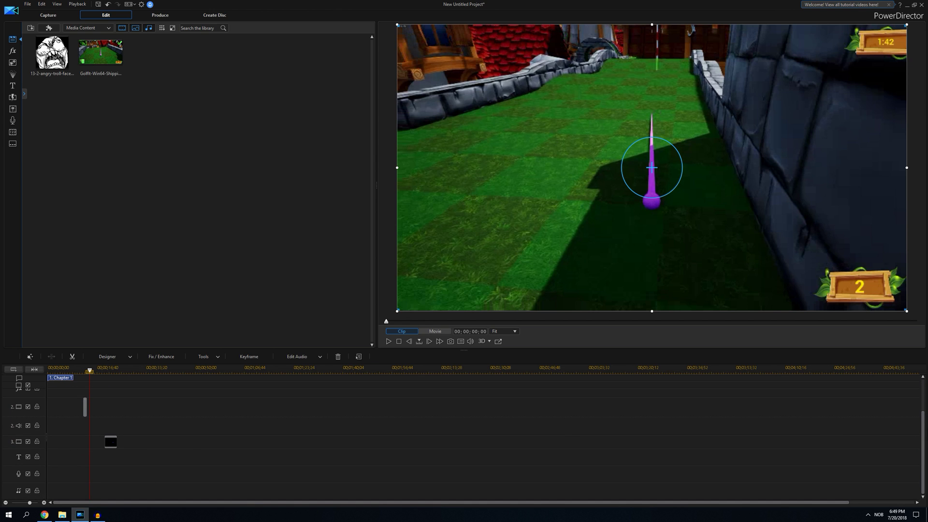
pyautogui.scroll(3, 917, 427)
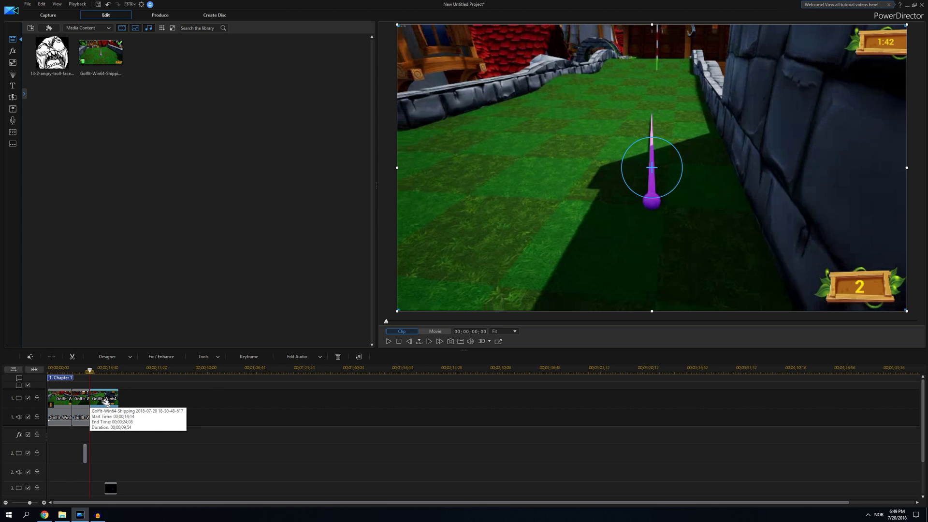
pyautogui.click(218, 357)
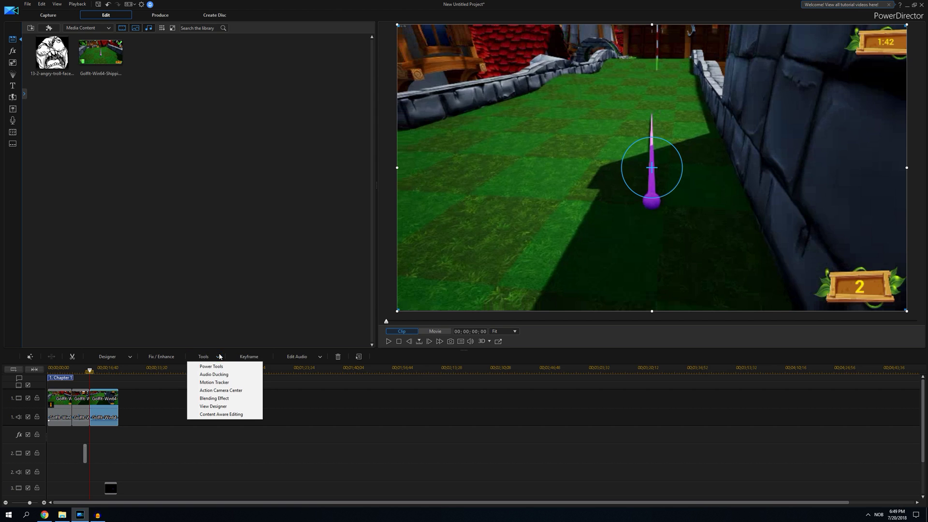
pyautogui.click(218, 367)
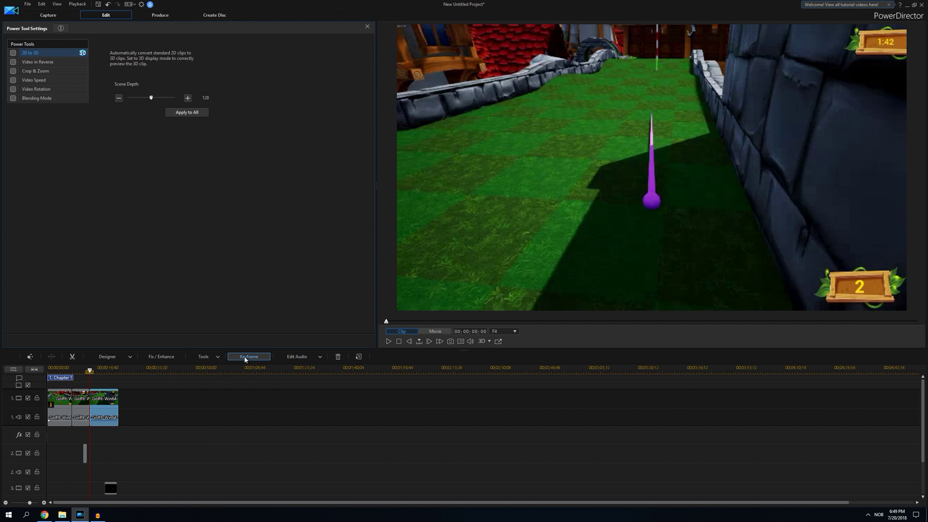
pyautogui.click(213, 356)
pyautogui.click(224, 383)
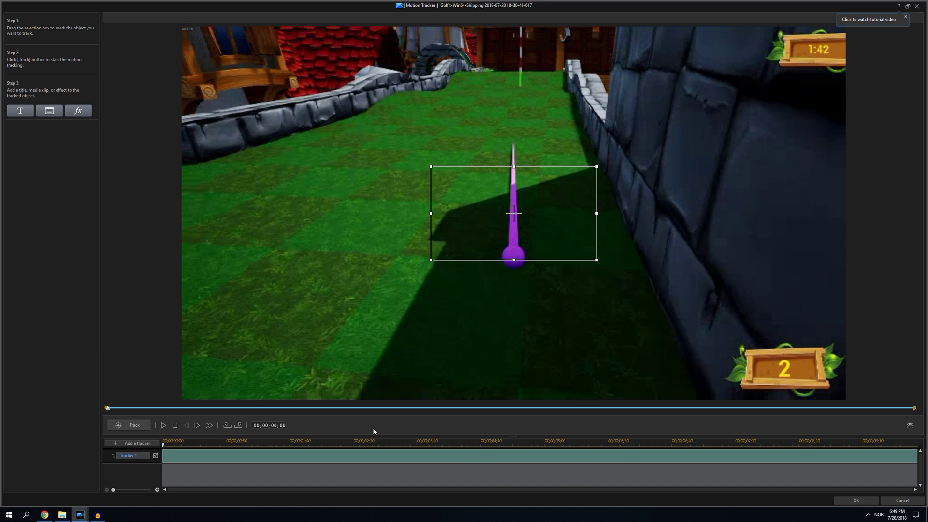
pyautogui.click(891, 502)
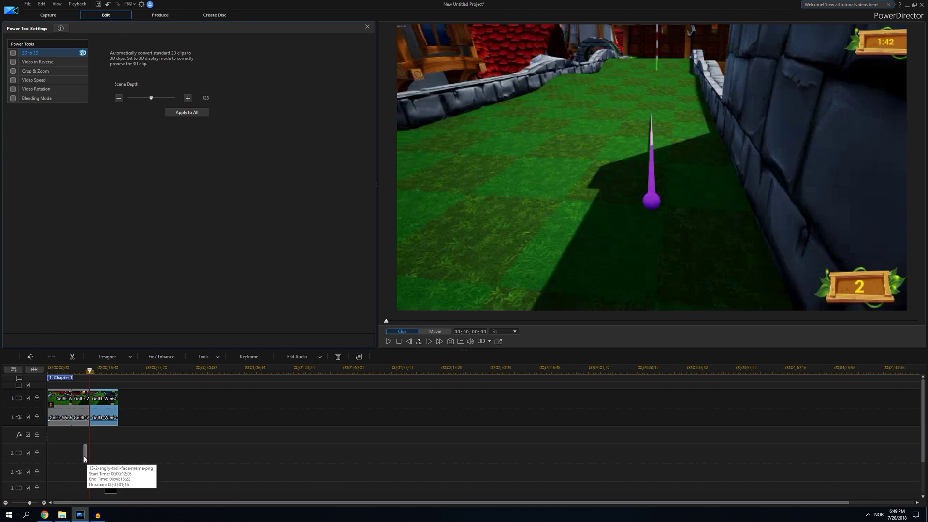
# - Play the whole movie from the start of the timeline to check the tracked spotlight, troll face and title
pyautogui.click(389, 341)
pyautogui.click(399, 341)
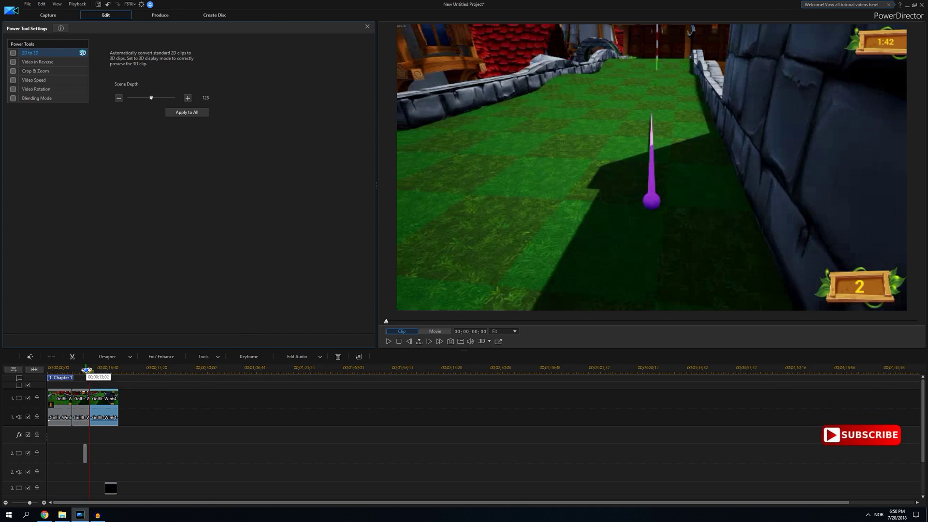
pyautogui.moveTo(97, 370); pyautogui.dragTo(2, 373)
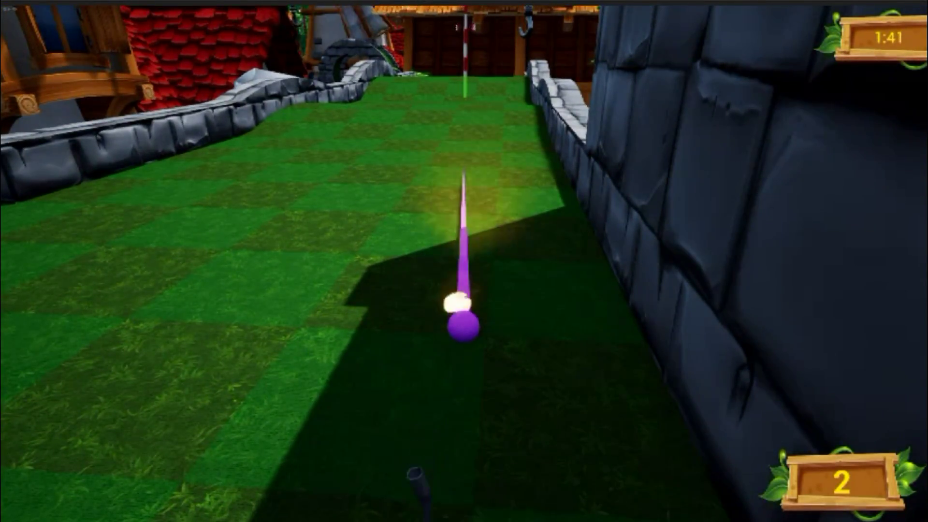
pyautogui.press('space')
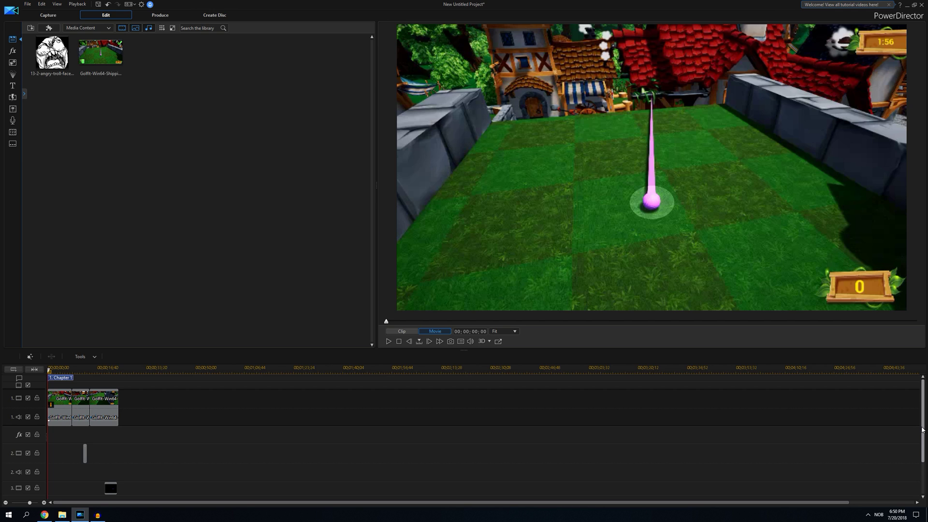
# - Apply the Beating effect from the favorite video effects to the GO INN title and preview it
pyautogui.scroll(-3, 919, 448)
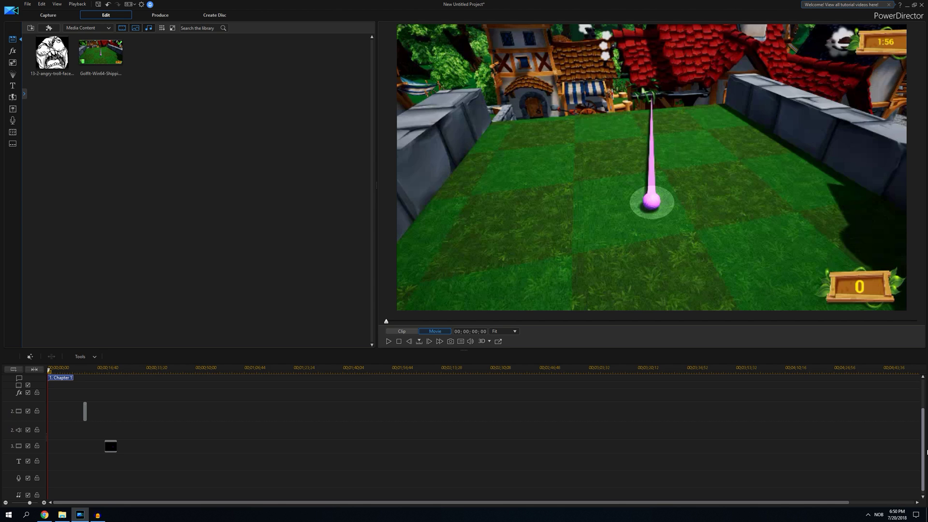
pyautogui.moveTo(923, 452); pyautogui.dragTo(924, 435)
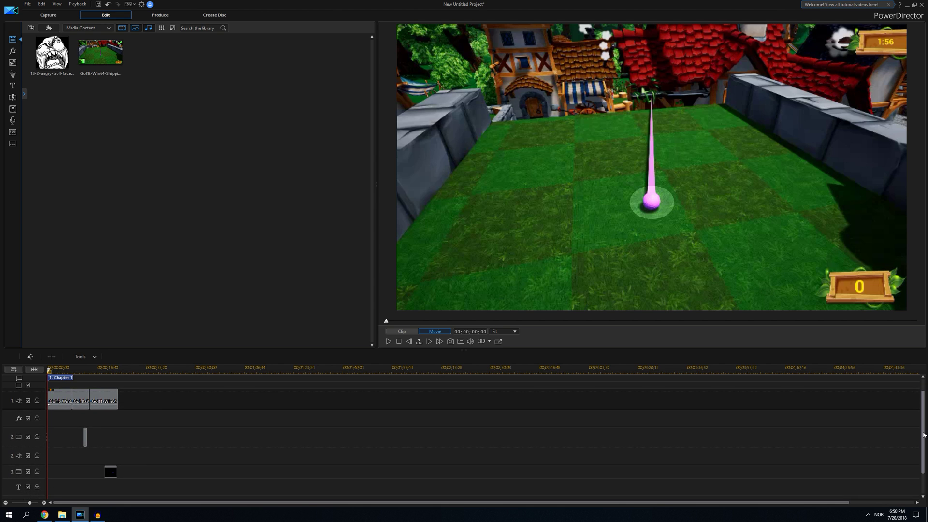
pyautogui.click(117, 469)
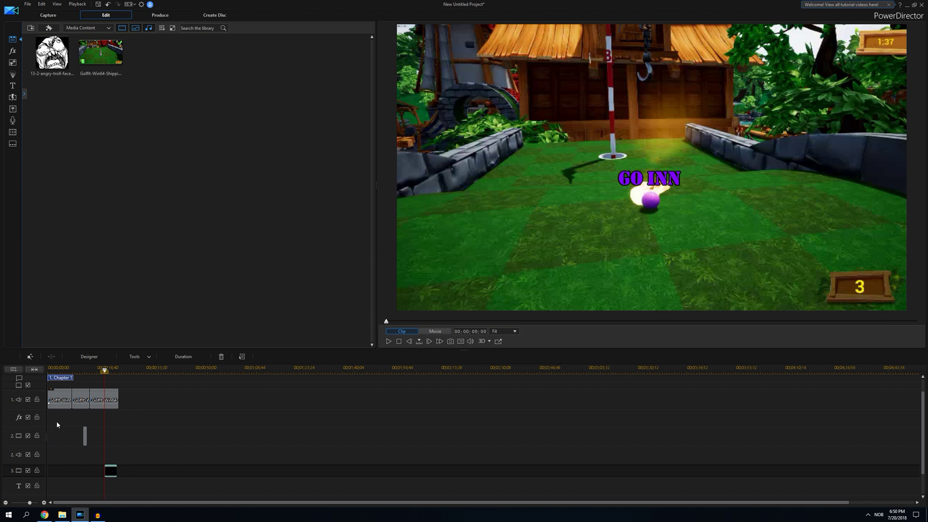
pyautogui.click(13, 50)
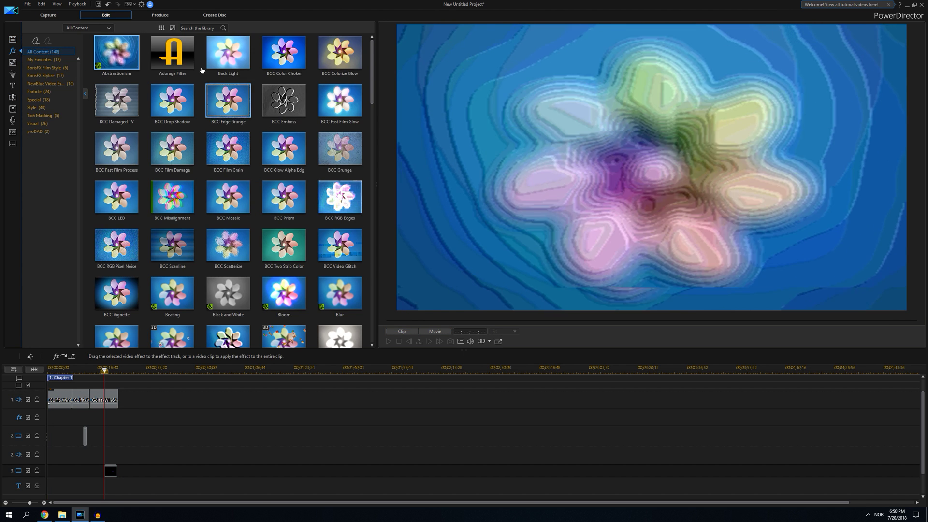
pyautogui.click(43, 60)
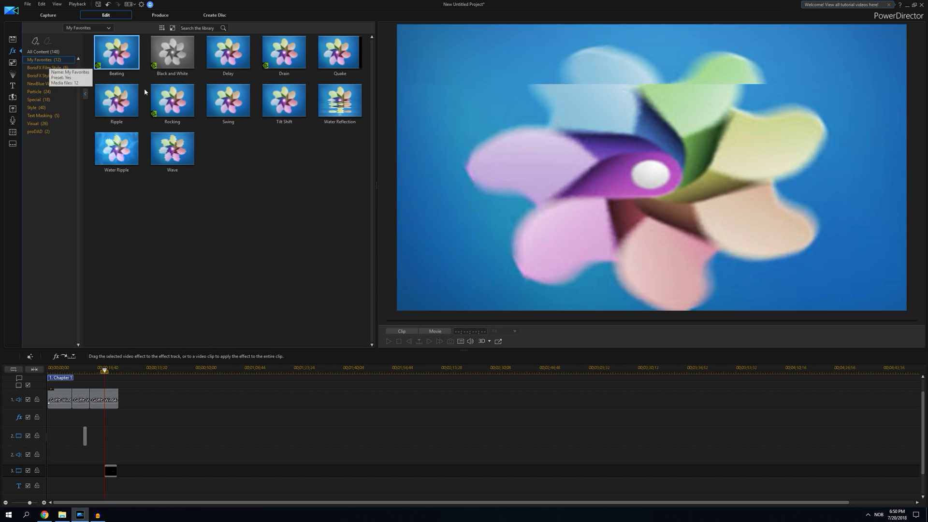
pyautogui.moveTo(123, 386); pyautogui.dragTo(145, 188)
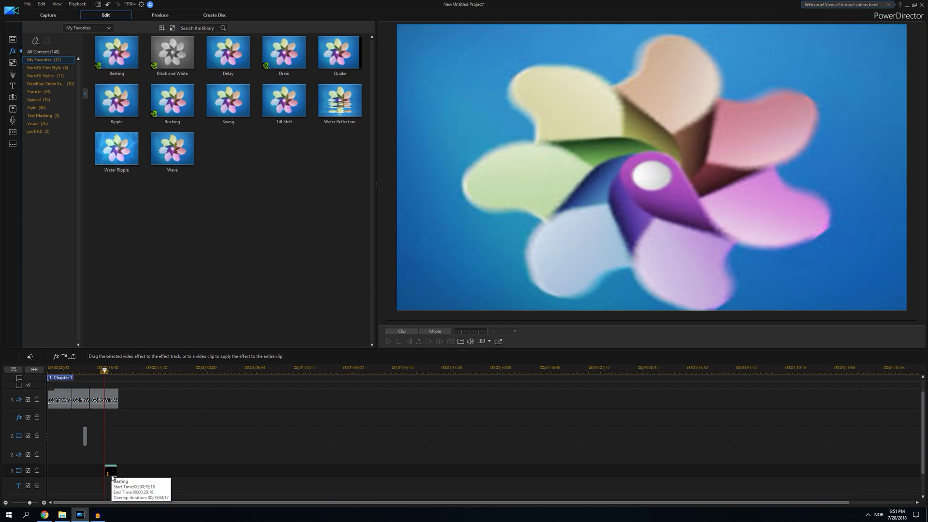
pyautogui.click(110, 473)
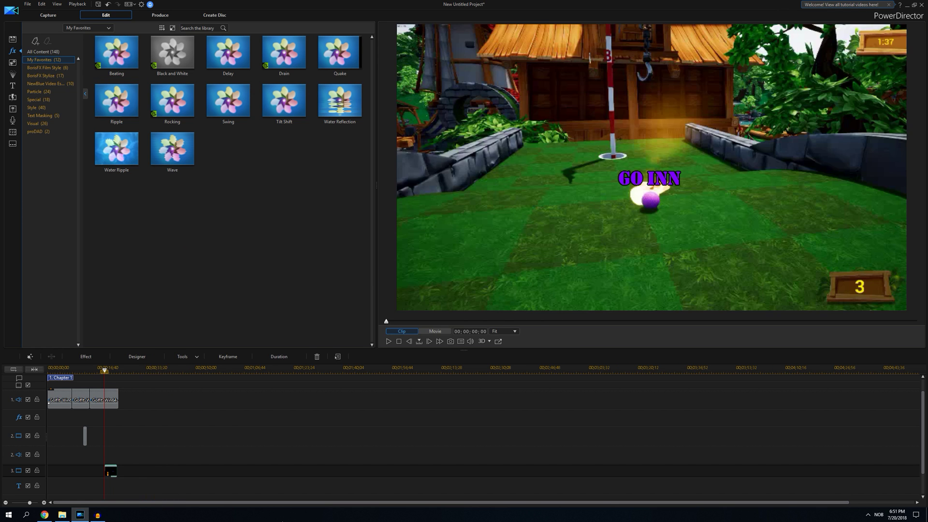
pyautogui.click(390, 340)
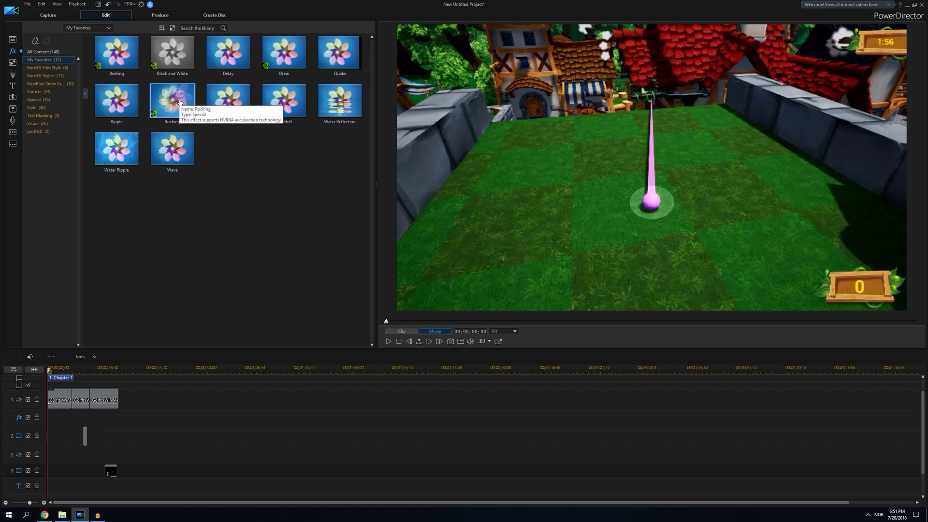
# - Try the Rocking and Swing effects on the GO INN title, preview each one, and undo the applied effects
pyautogui.moveTo(117, 101); pyautogui.dragTo(112, 470)
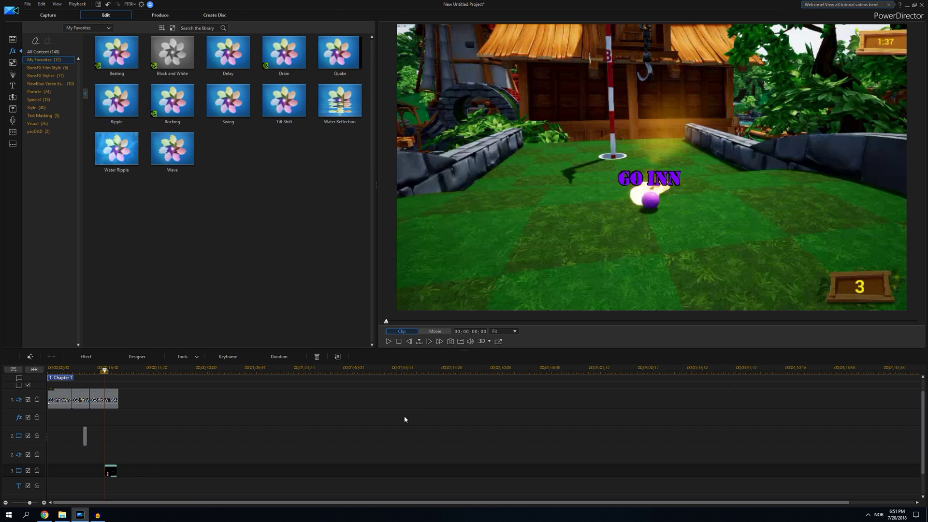
pyautogui.click(392, 342)
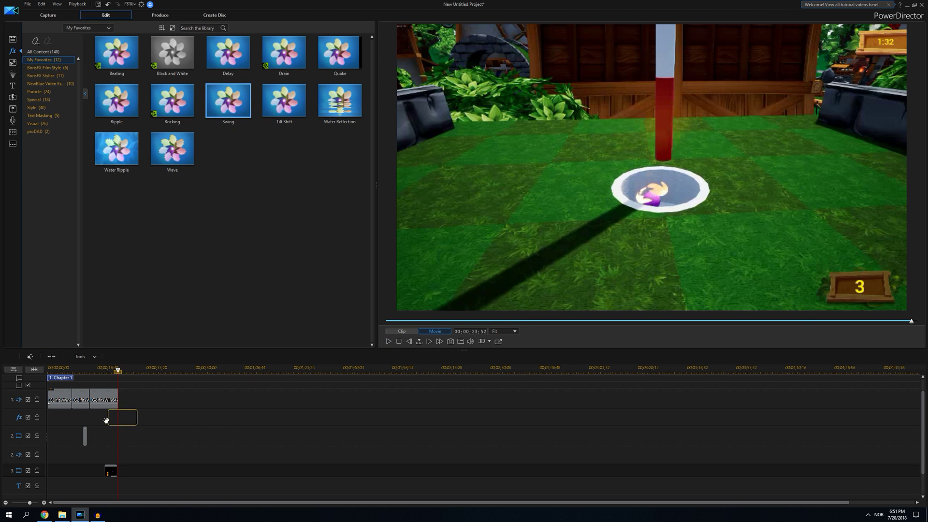
pyautogui.click(113, 475)
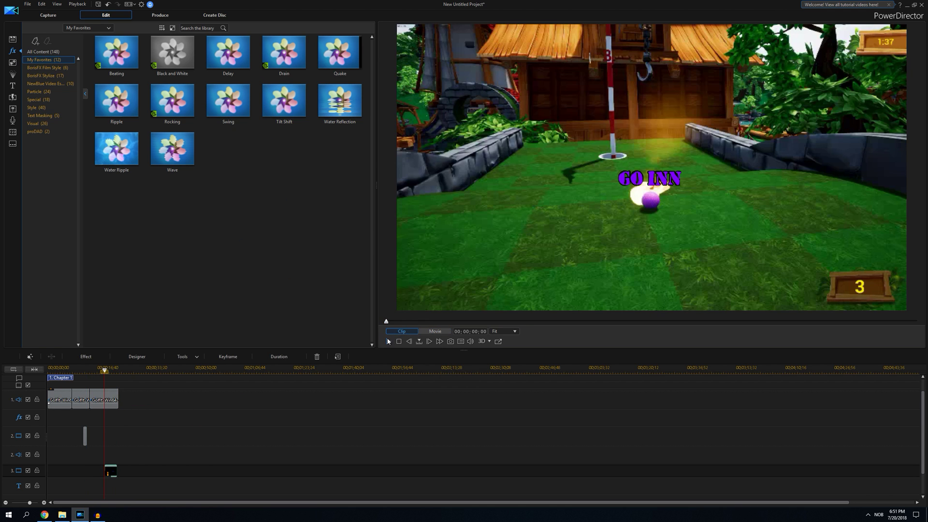
pyautogui.click(388, 342)
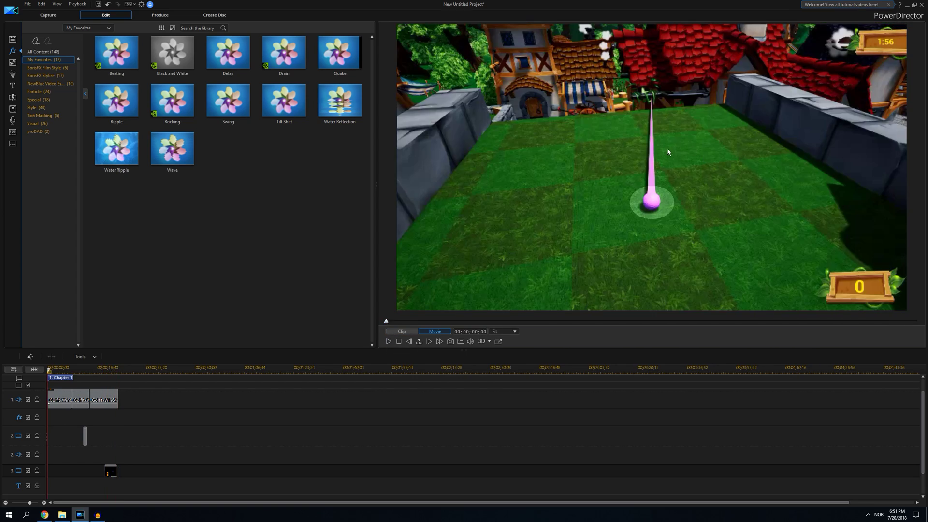
pyautogui.click(107, 6)
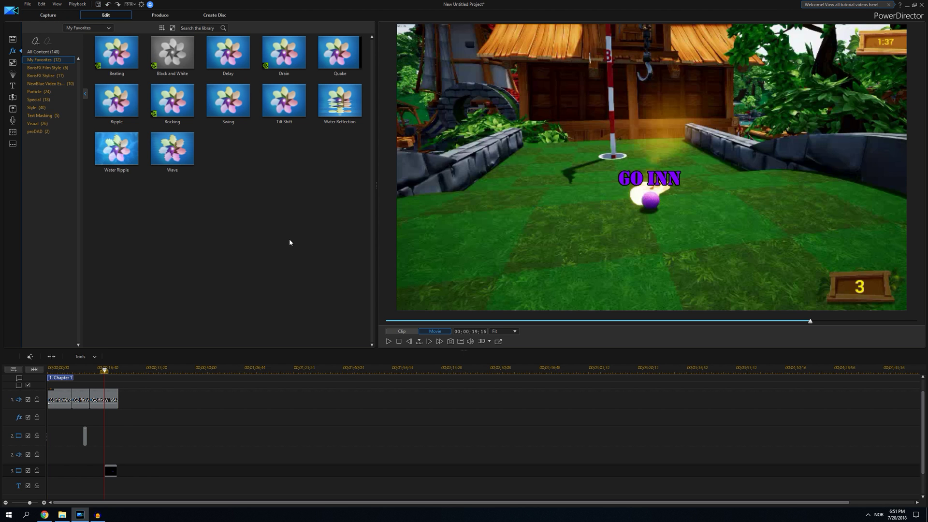
# - Apply the Quake effect to the GO INN title and preview it
pyautogui.click(340, 52)
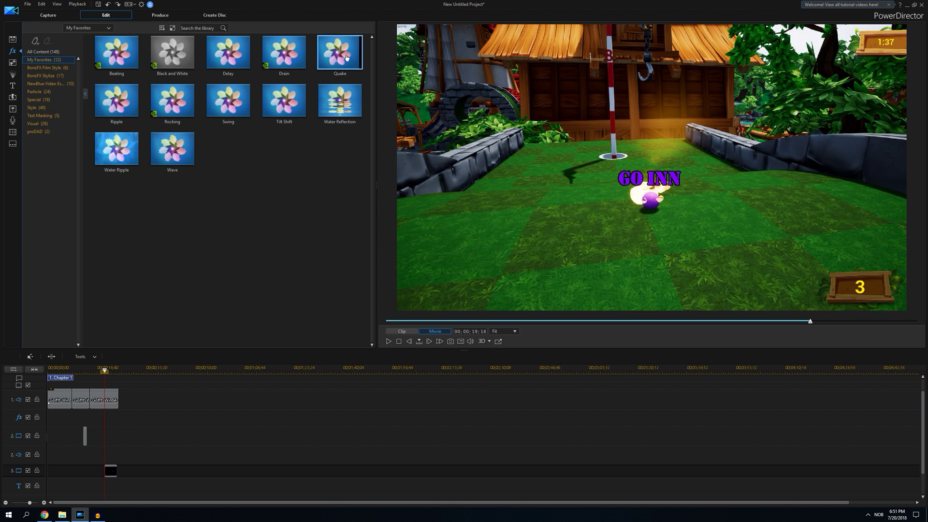
pyautogui.click(111, 471)
pyautogui.click(390, 341)
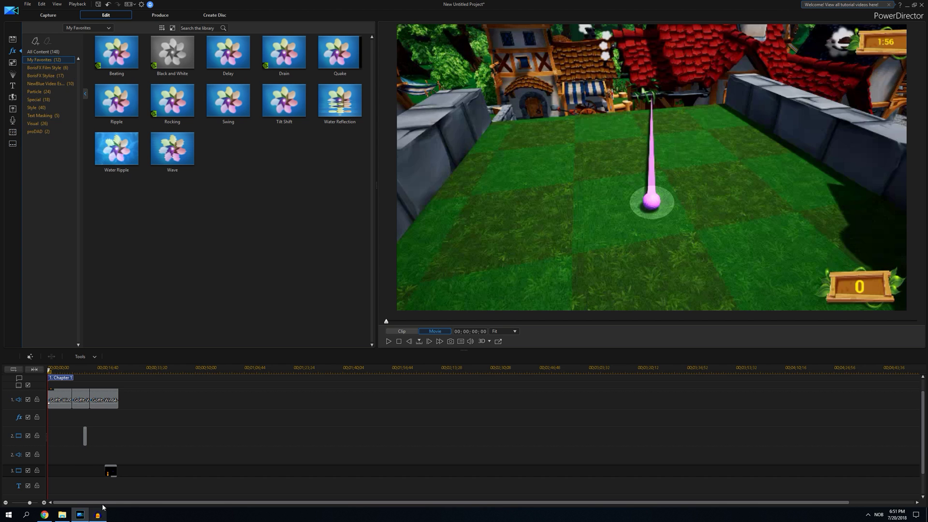
# - Examine the tools offered for the troll-face image, including its Power Tools settings
pyautogui.click(85, 441)
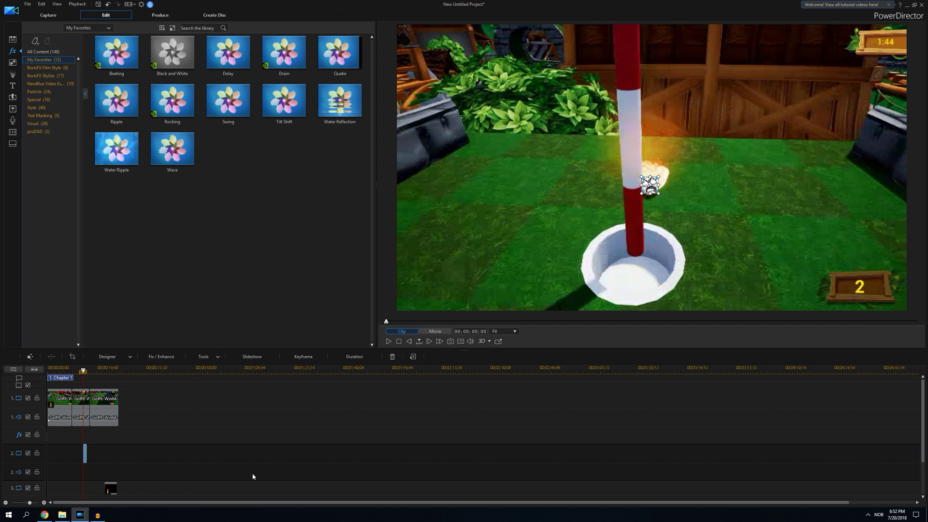
pyautogui.click(204, 357)
pyautogui.click(211, 367)
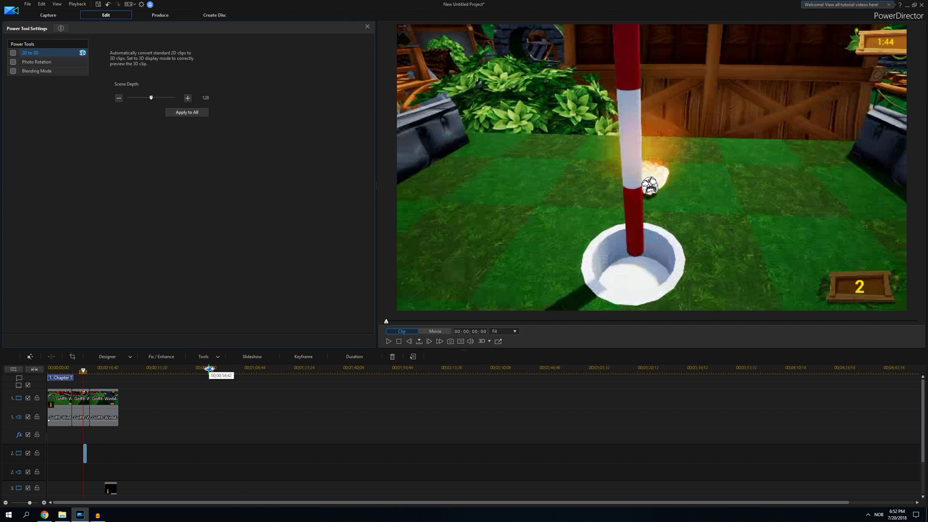
pyautogui.click(204, 357)
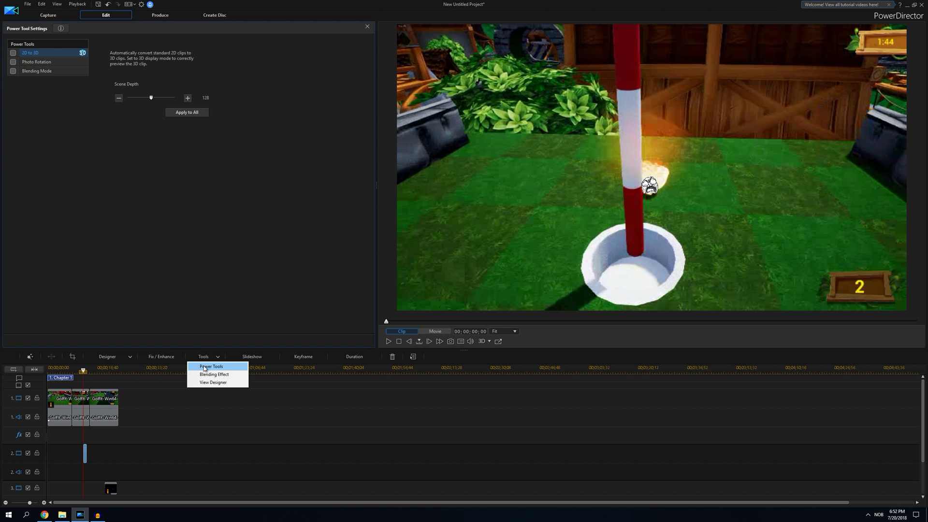
pyautogui.click(212, 366)
# - Open the first gameplay clip in the Motion Tracker and agree to continue
pyautogui.click(54, 402)
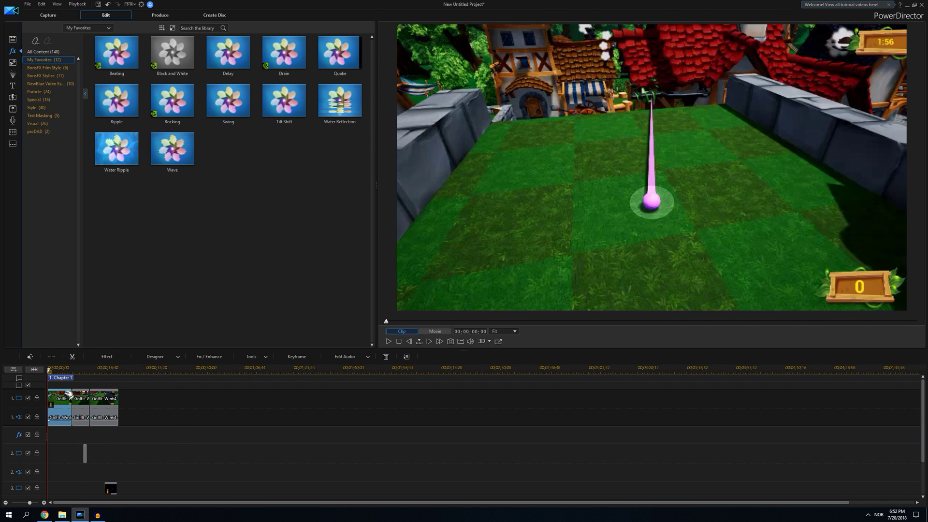
pyautogui.click(252, 357)
pyautogui.click(268, 383)
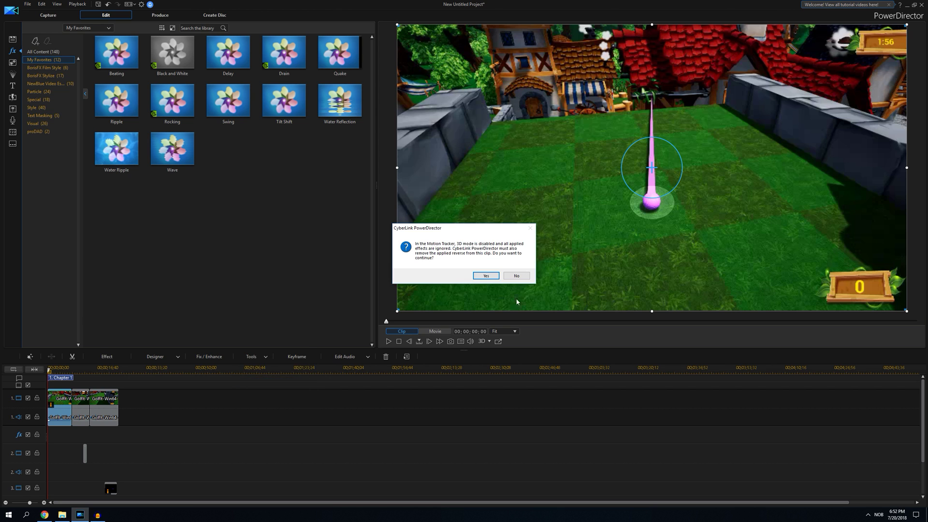
pyautogui.click(486, 276)
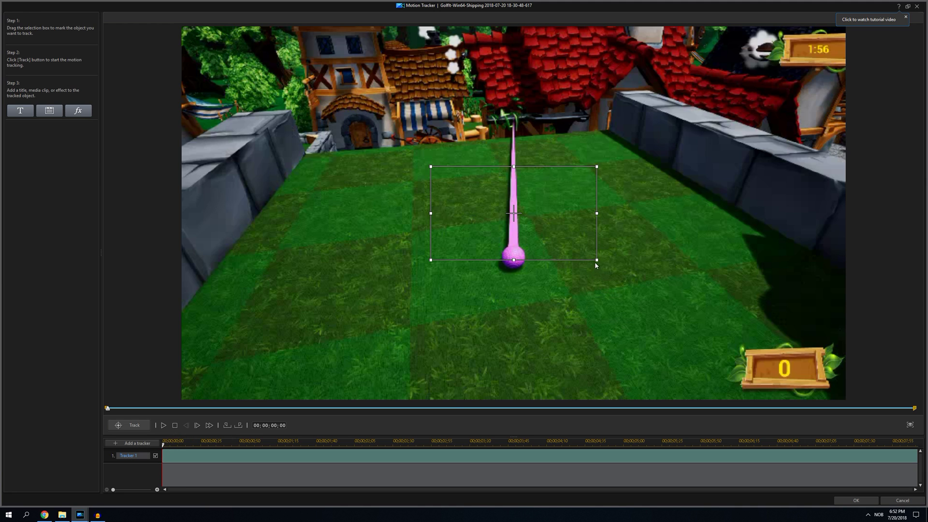
# - Fit the first tracker's selection box around the purple golf ball and track it until about 00;00;04;22
pyautogui.moveTo(596, 259); pyautogui.dragTo(528, 283)
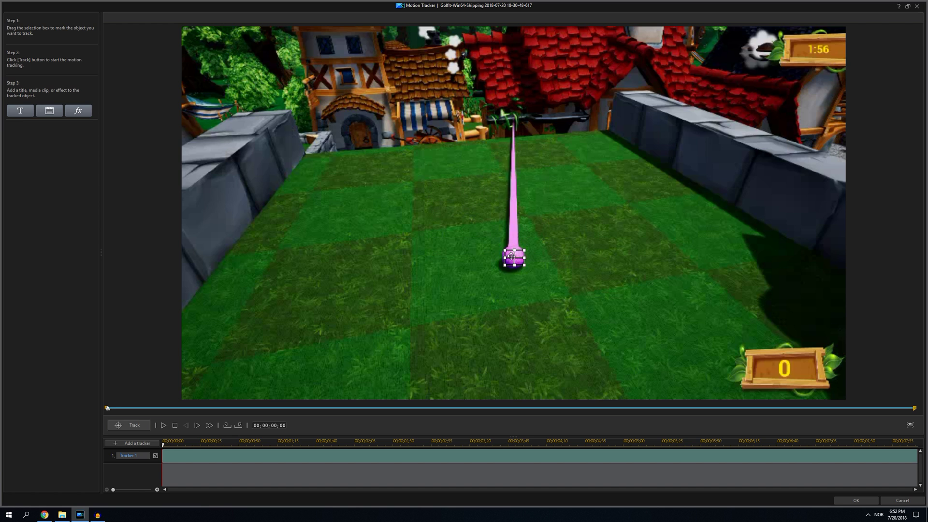
pyautogui.click(131, 424)
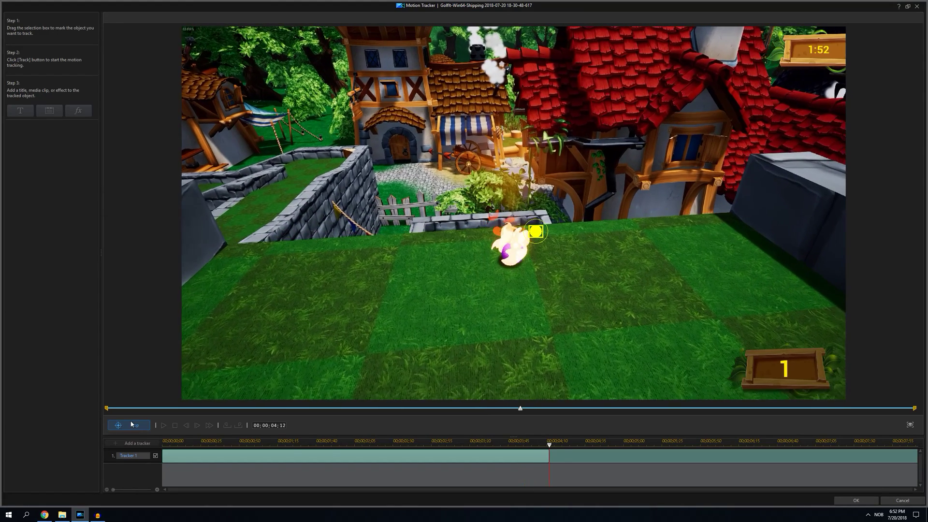
pyautogui.click(131, 425)
# - Add a second tracker, shrink its selection box onto the purple golf ball, and track it until about 00;00;04;43
pyautogui.click(128, 445)
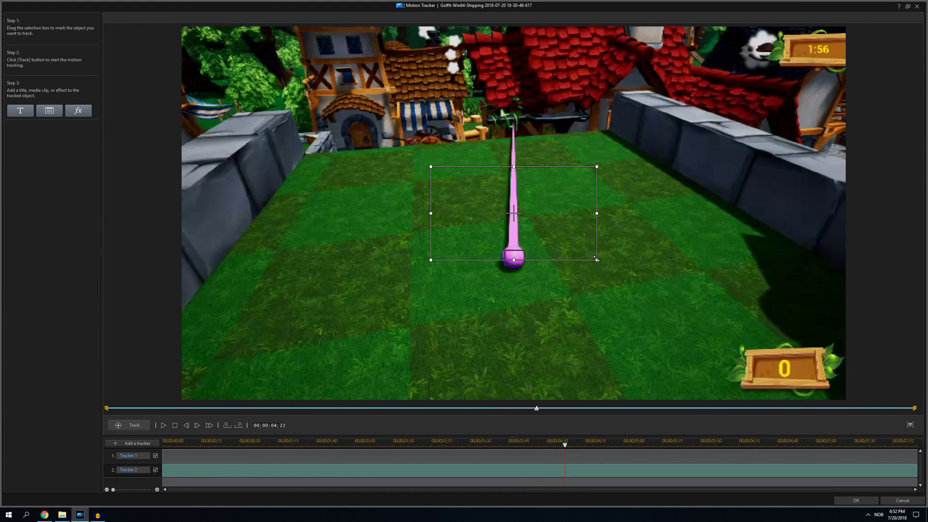
pyautogui.moveTo(599, 261); pyautogui.dragTo(513, 257)
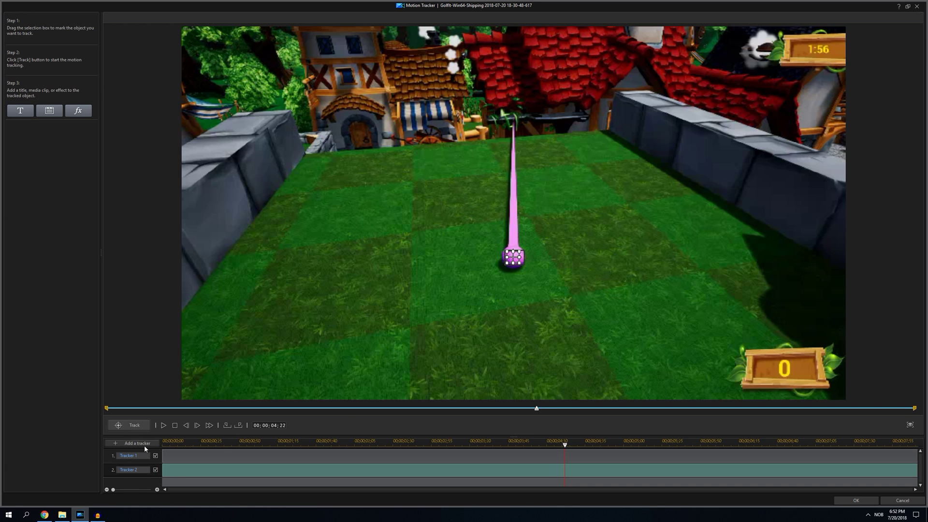
pyautogui.click(134, 428)
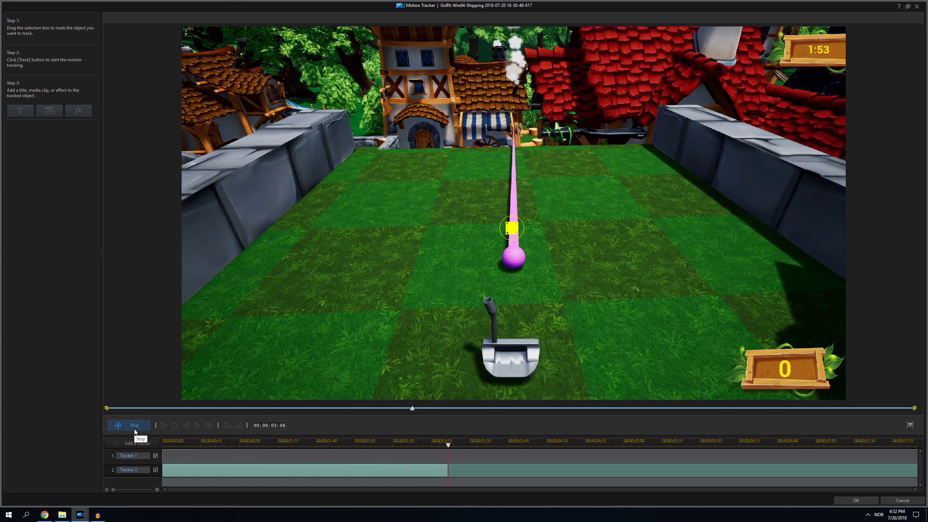
pyautogui.click(135, 429)
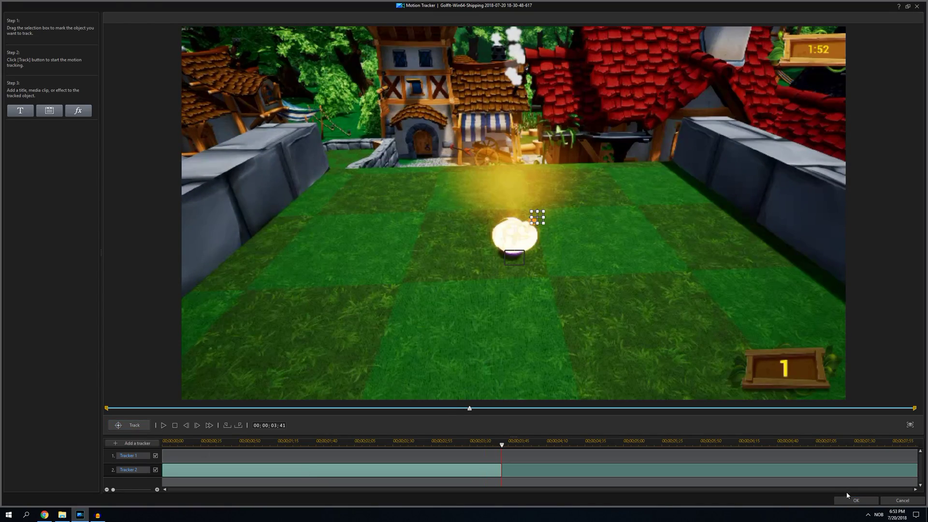
pyautogui.click(135, 427)
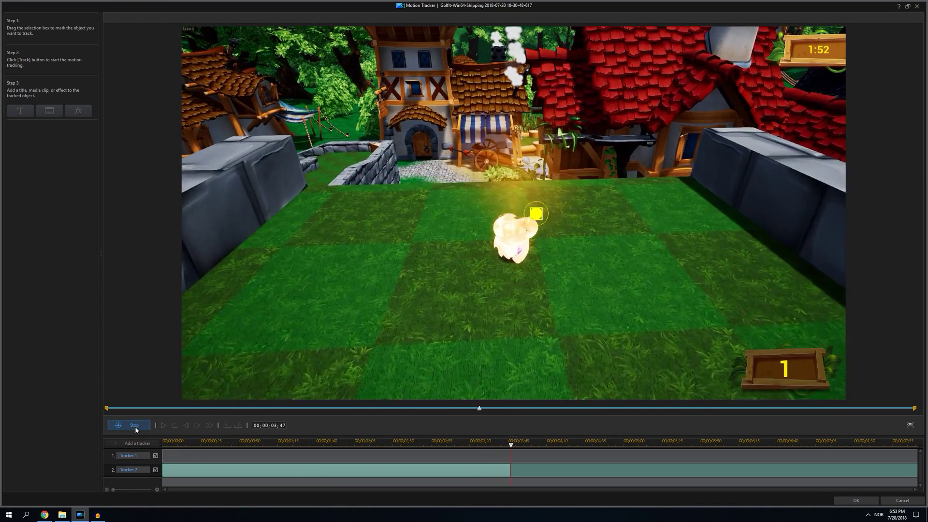
pyautogui.click(135, 428)
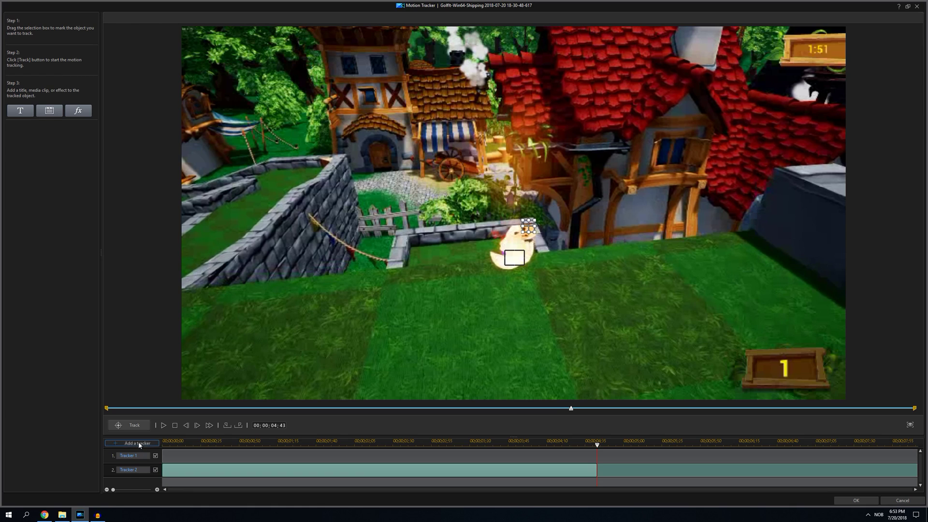
# - Add a third tracker at its default size and accept the motion tracking to return to the timeline
pyautogui.click(137, 442)
pyautogui.scroll(1, 914, 473)
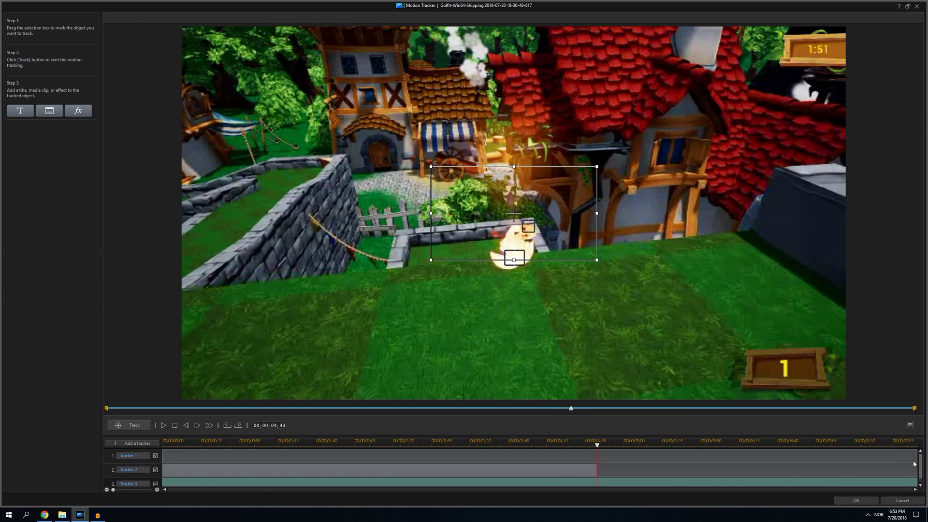
pyautogui.scroll(-1, 915, 467)
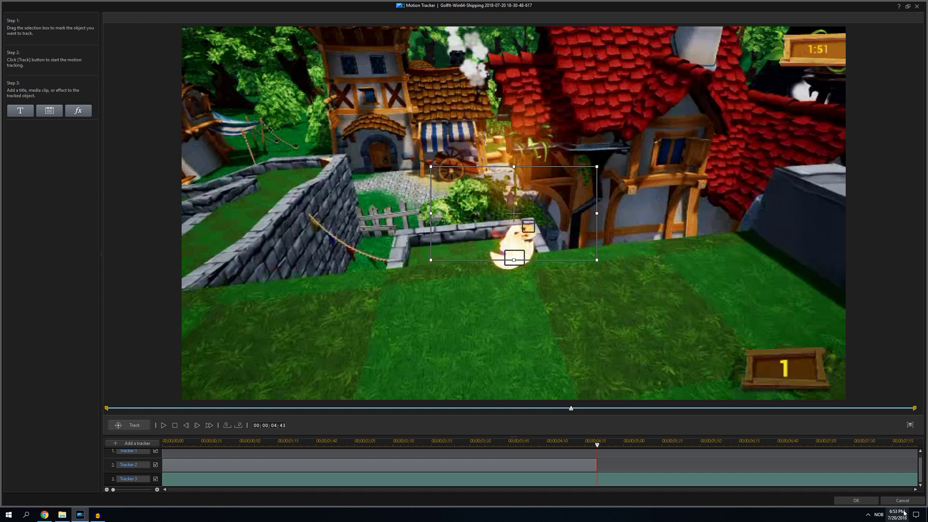
pyautogui.click(851, 501)
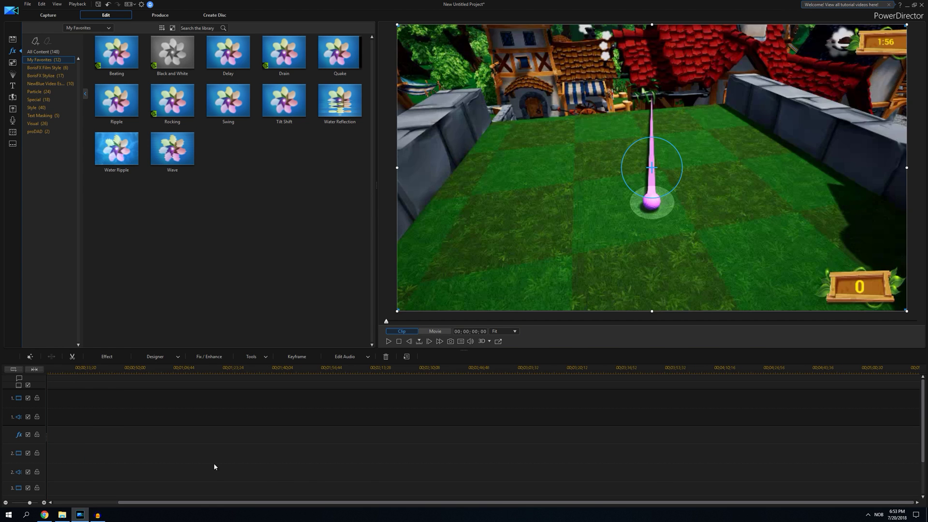